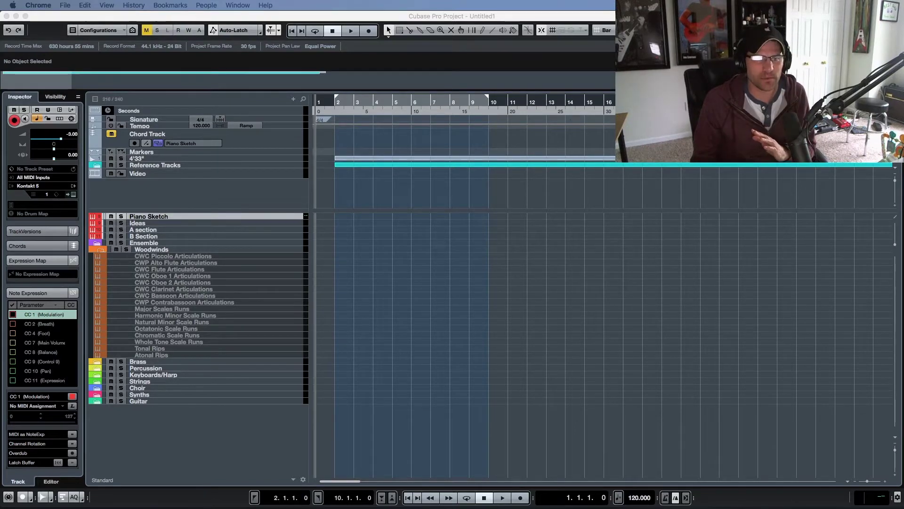
Step: Bring Chrome's Steinberg Expression Maps for VST Expression page in front of Cubase and reposition it
key(super+Tab)
drag(484, 76, 360, 55)
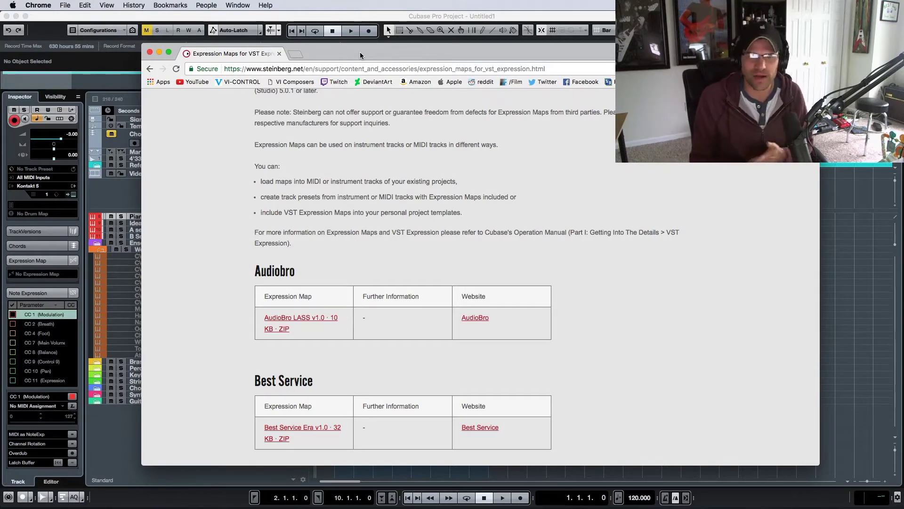
Step: Browse the vendor expression map tables, then drag Chrome off screen to reveal the Cubase project
scroll(451, 175, down, 2)
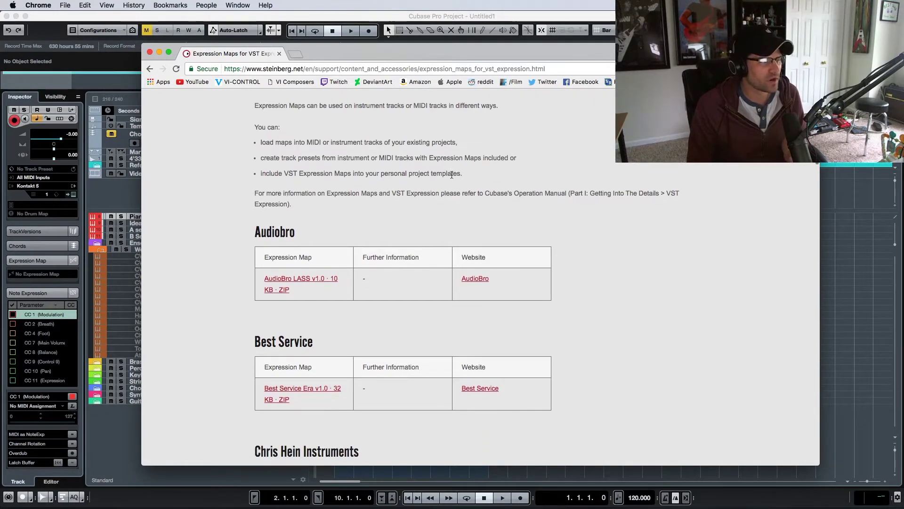
scroll(451, 176, down, 4)
scroll(457, 173, down, 4)
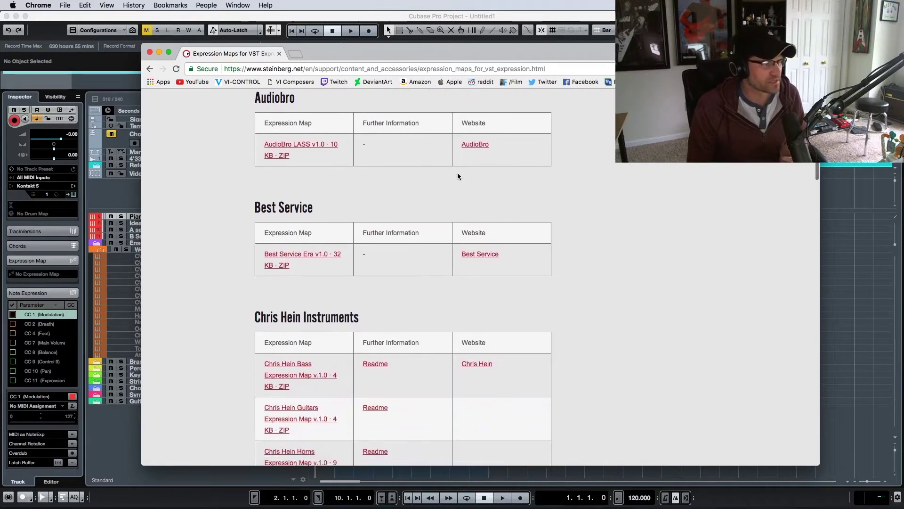
scroll(458, 172, down, 11)
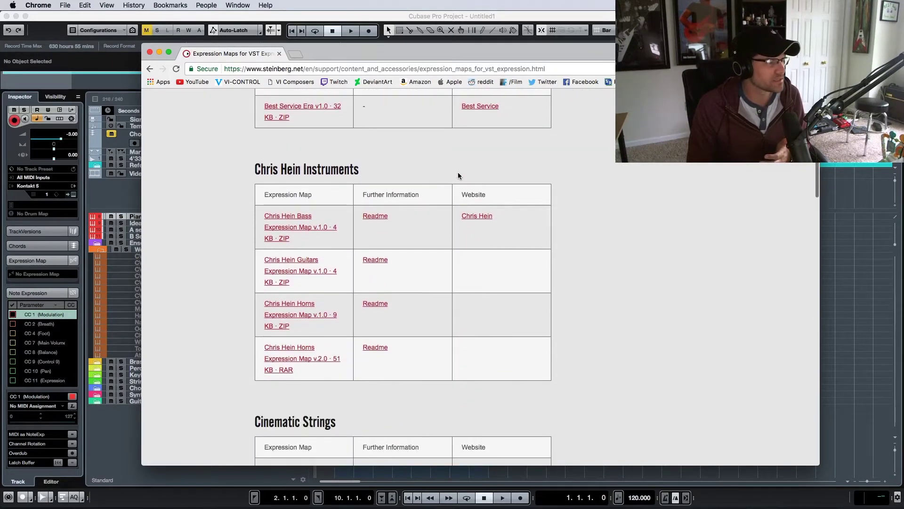
scroll(458, 177, down, 9)
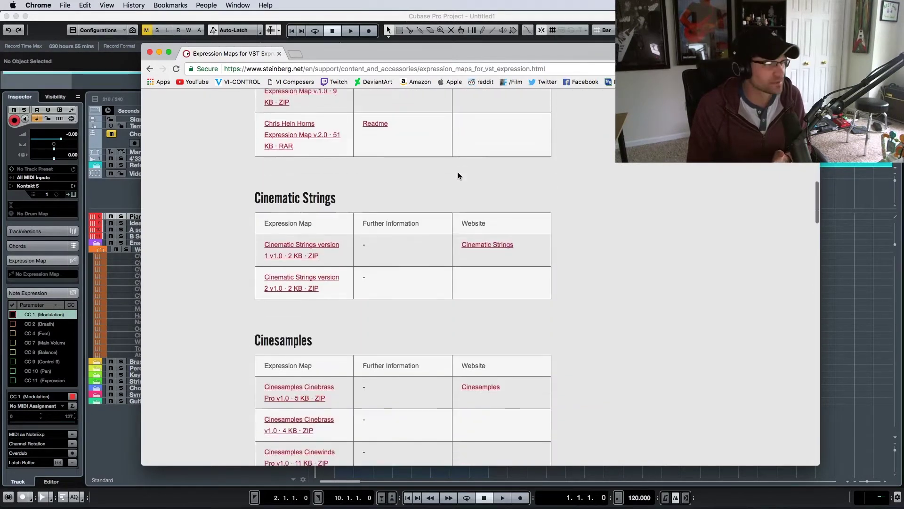
scroll(459, 176, down, 11)
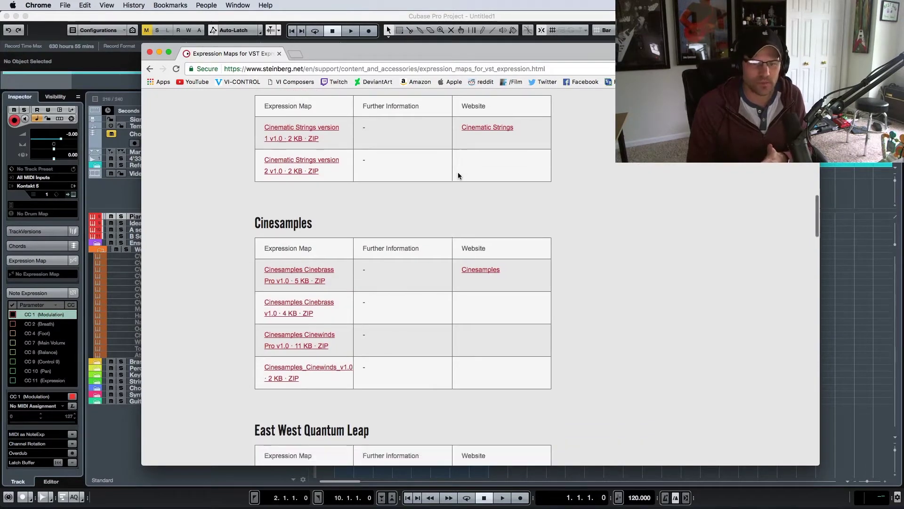
scroll(458, 176, down, 4)
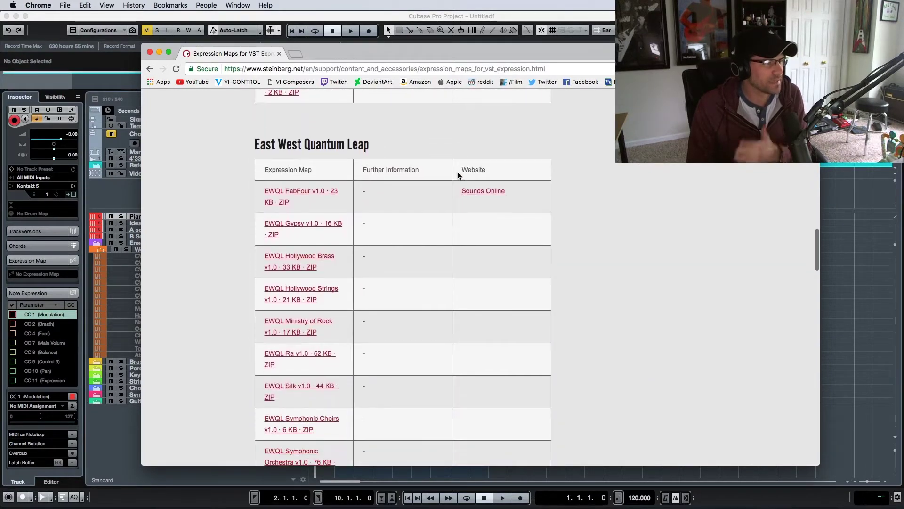
scroll(458, 176, down, 14)
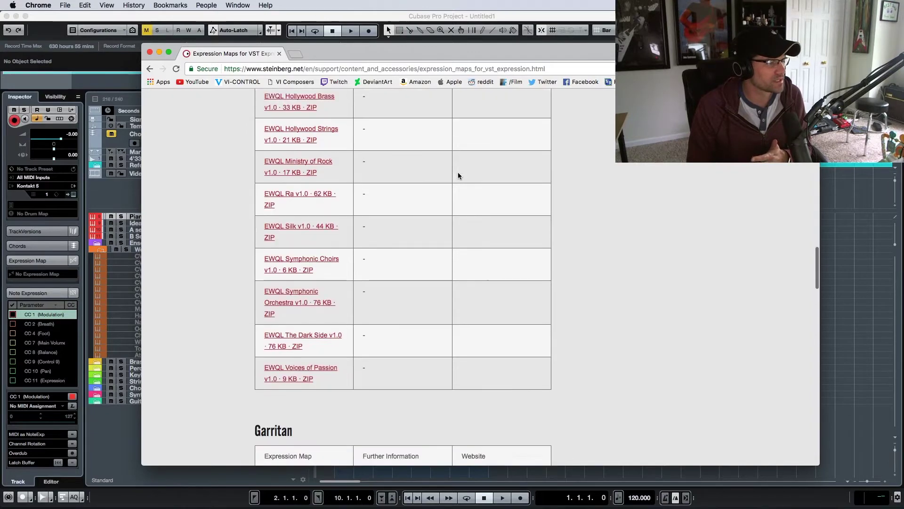
scroll(458, 176, down, 5)
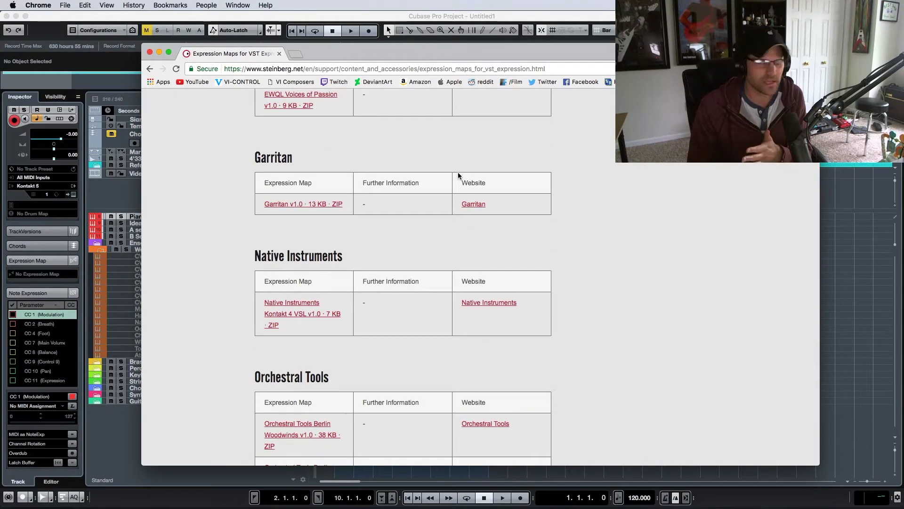
scroll(458, 177, down, 9)
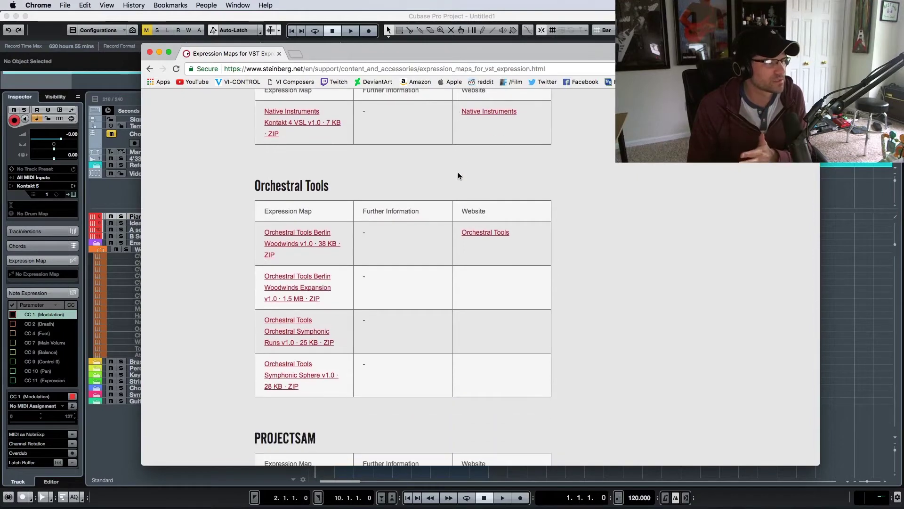
scroll(458, 176, down, 12)
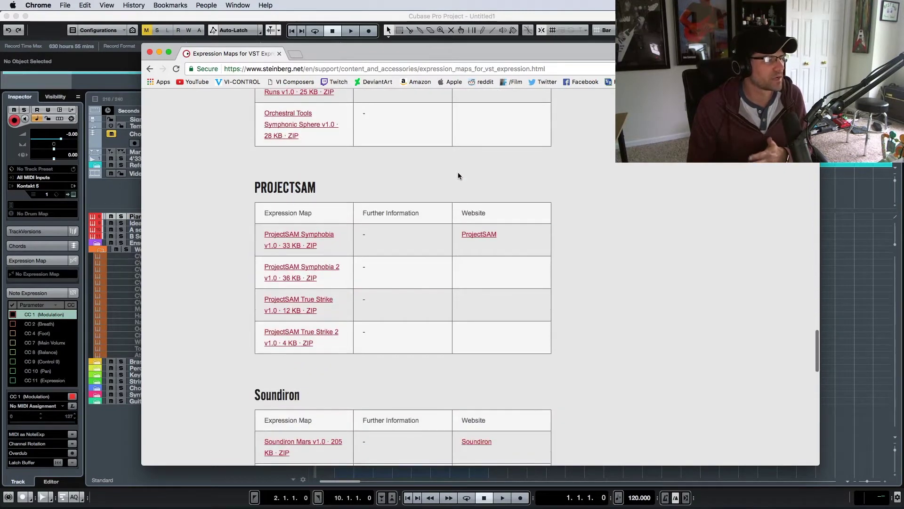
scroll(459, 176, down, 14)
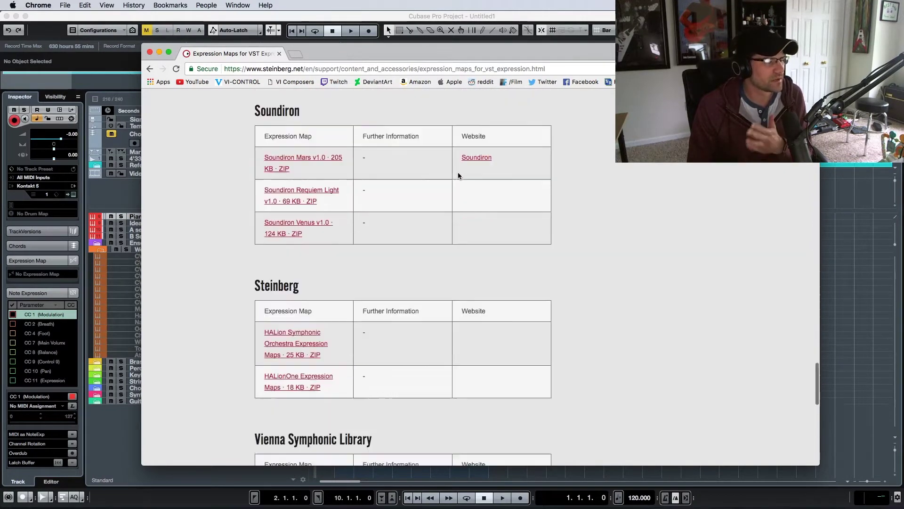
scroll(458, 176, down, 3)
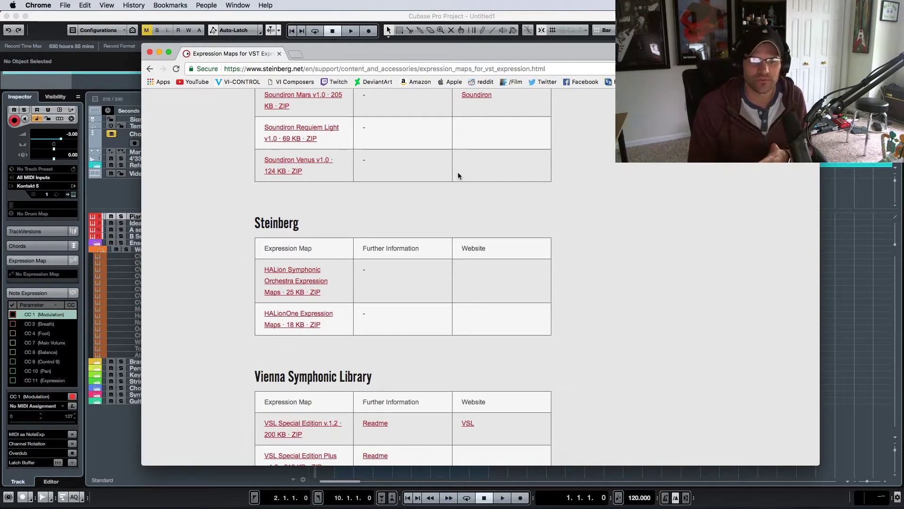
scroll(458, 176, down, 6)
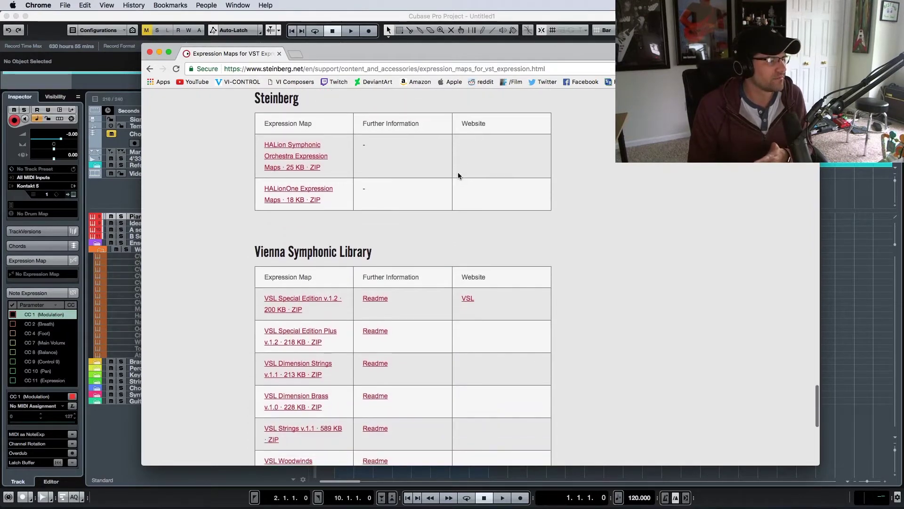
scroll(458, 176, down, 15)
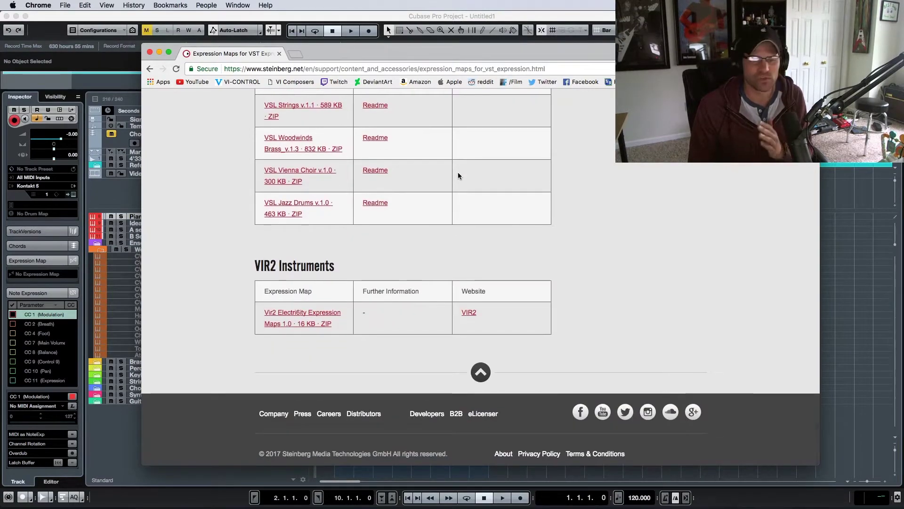
scroll(458, 171, up, 20)
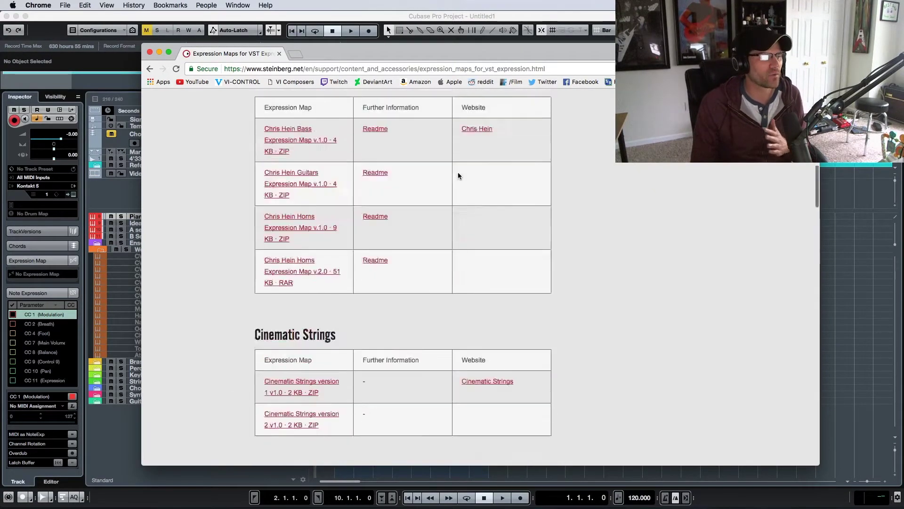
drag(429, 47, 903, 47)
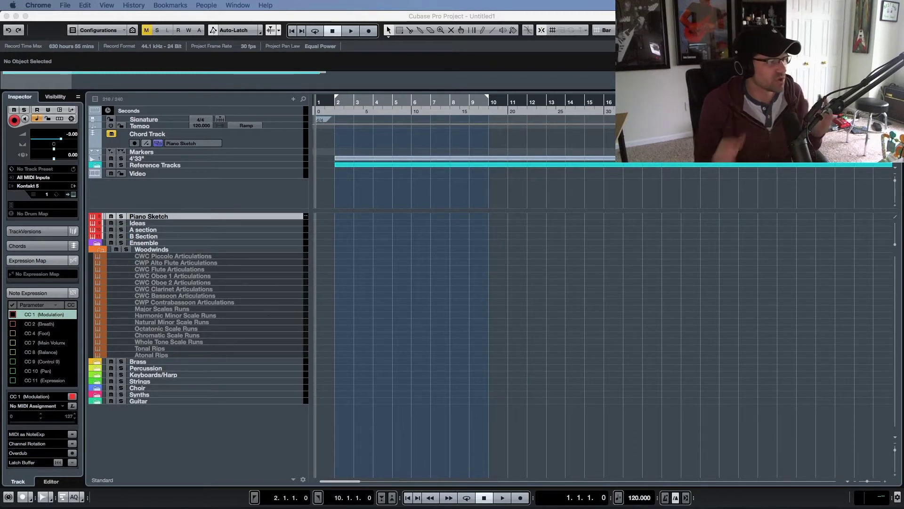
Step: Select the CWC Piccolo Articulations track and show its Kontakt CineWinds keyswitch MAPPING page
click(206, 258)
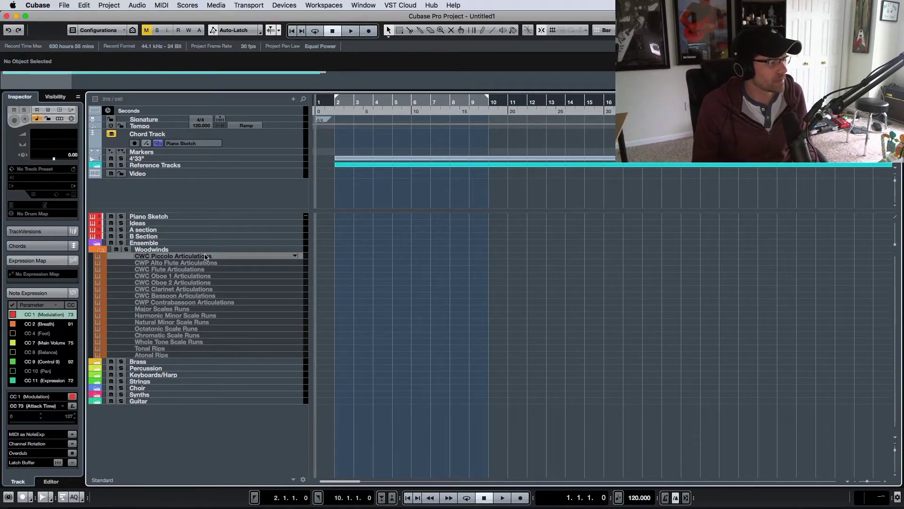
click(206, 257)
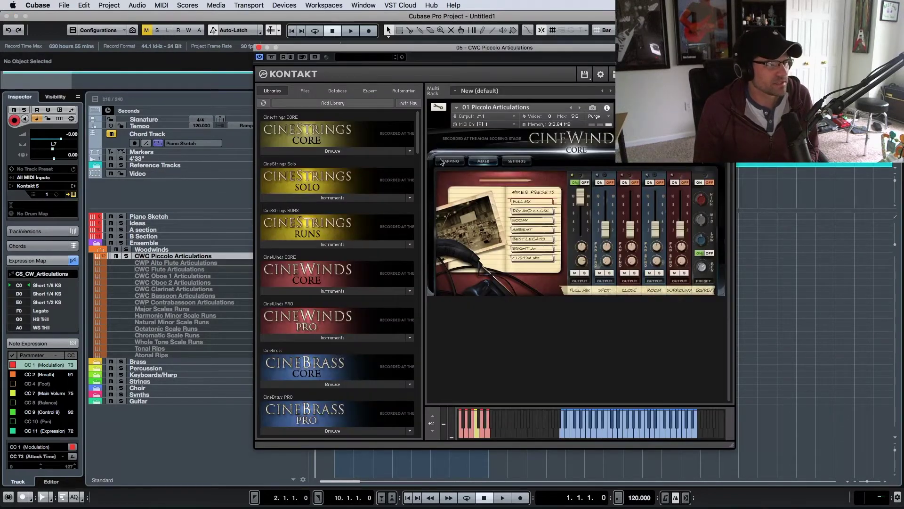
click(442, 162)
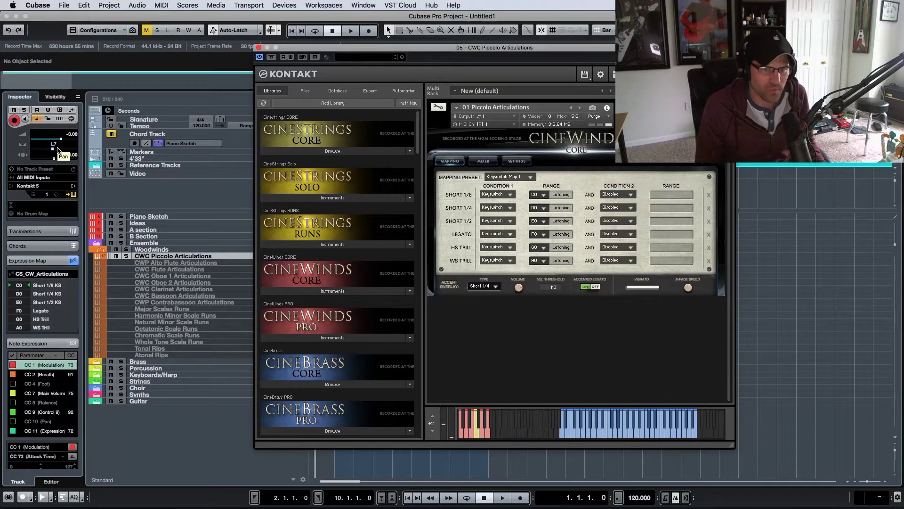
Step: Collapse all the Inspector's track sections after briefly showing the versions list
click(55, 232)
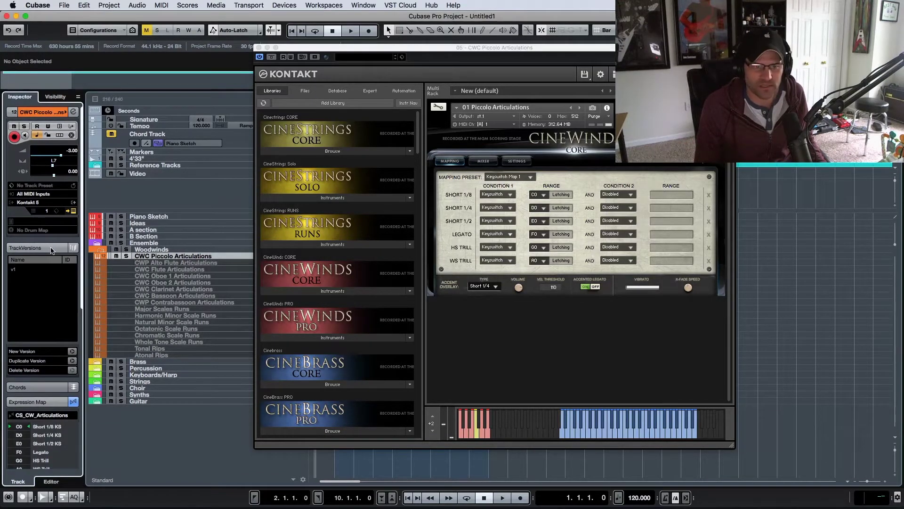
click(52, 248)
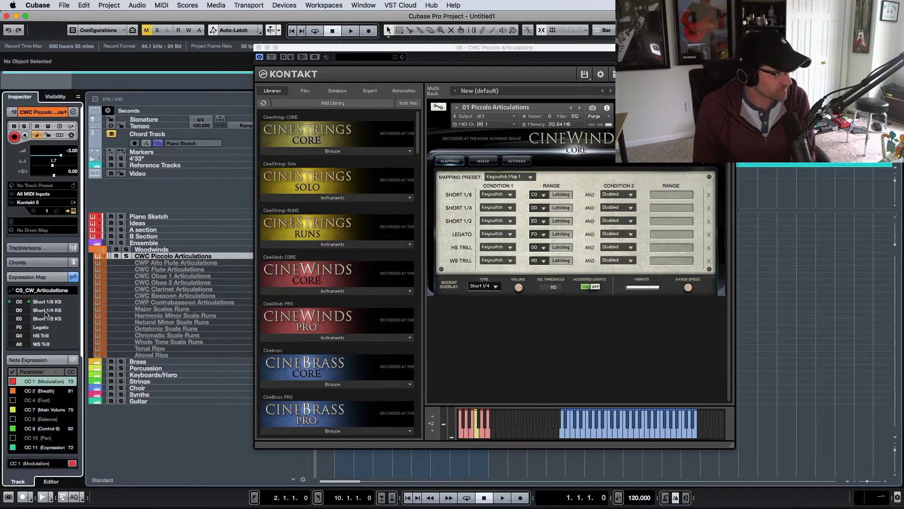
alt+click(46, 277)
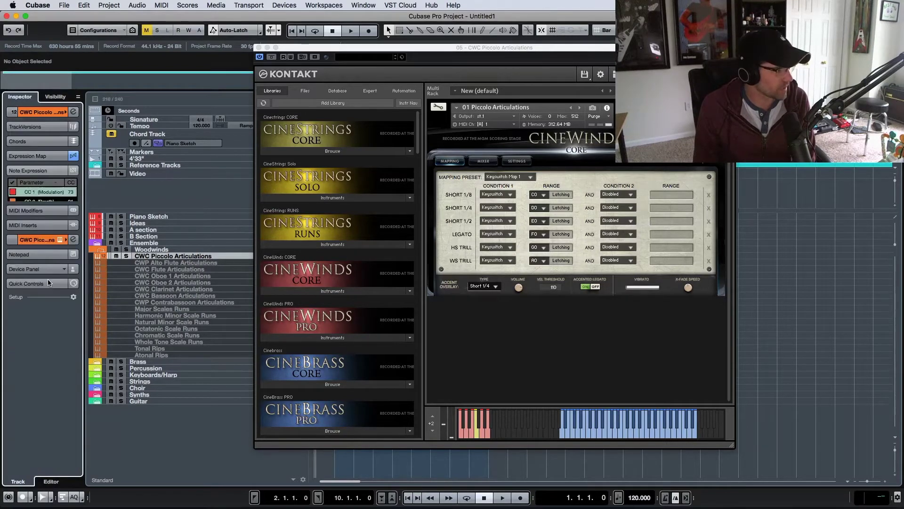
Step: Expand the Expression Map section and choose Expression Map Setup from its dropdown
click(50, 161)
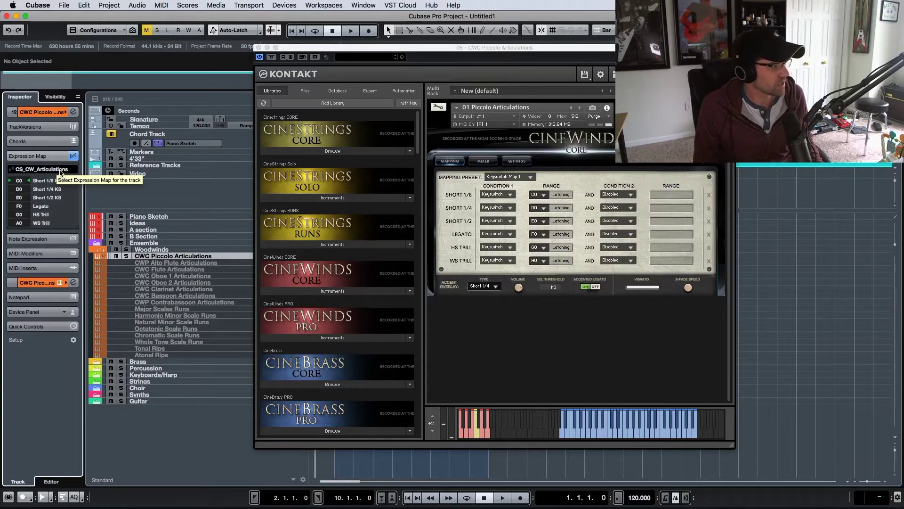
click(57, 170)
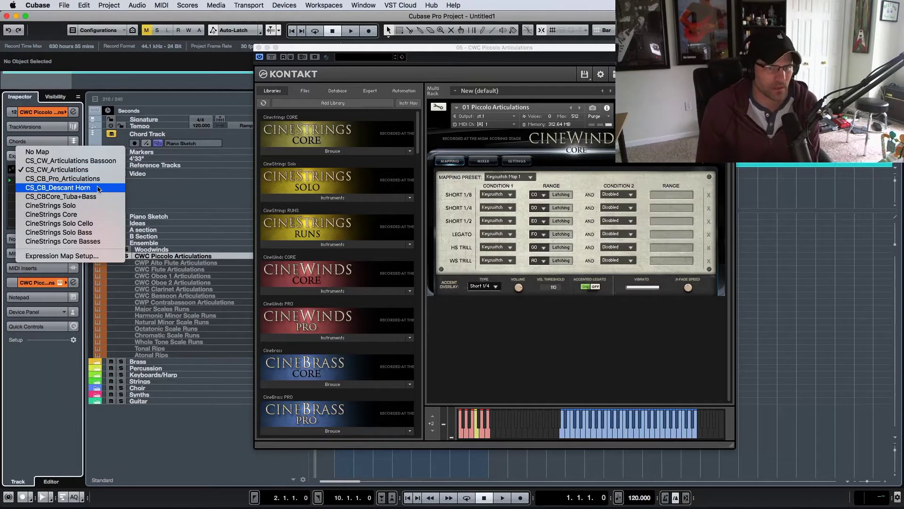
click(87, 256)
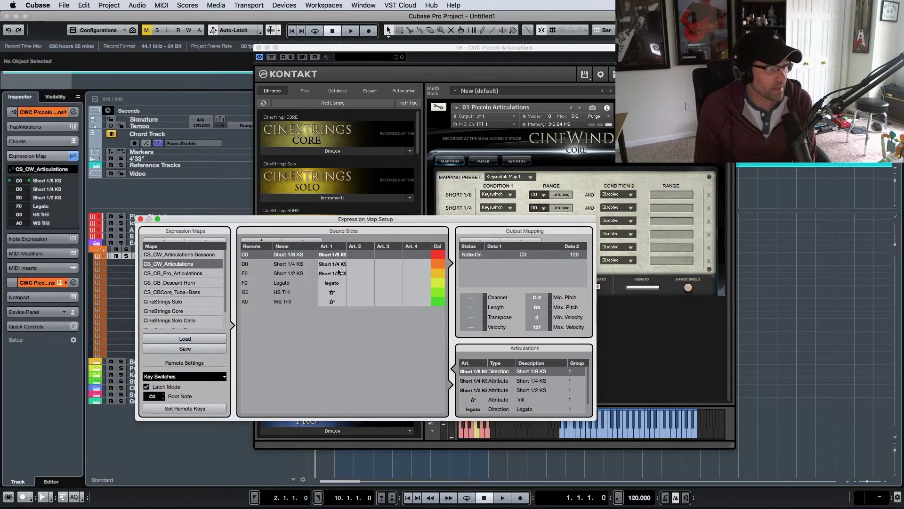
drag(392, 222, 468, 168)
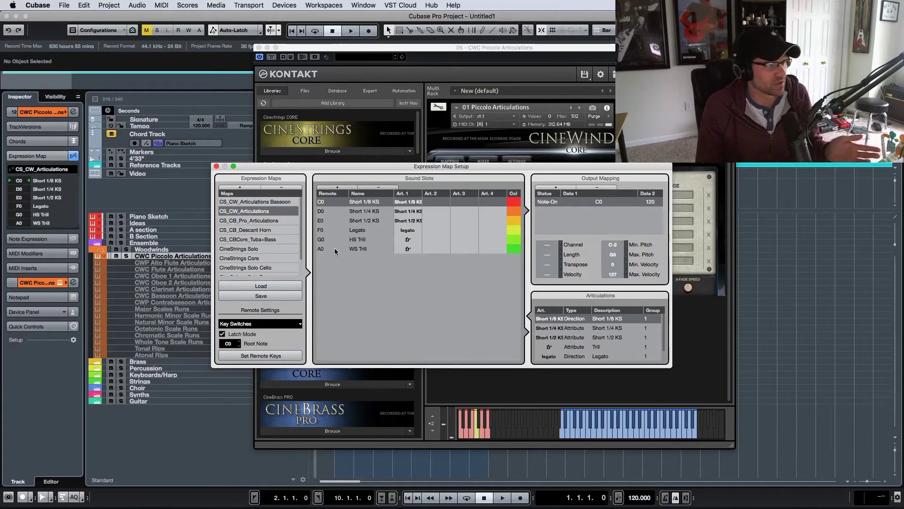
click(245, 190)
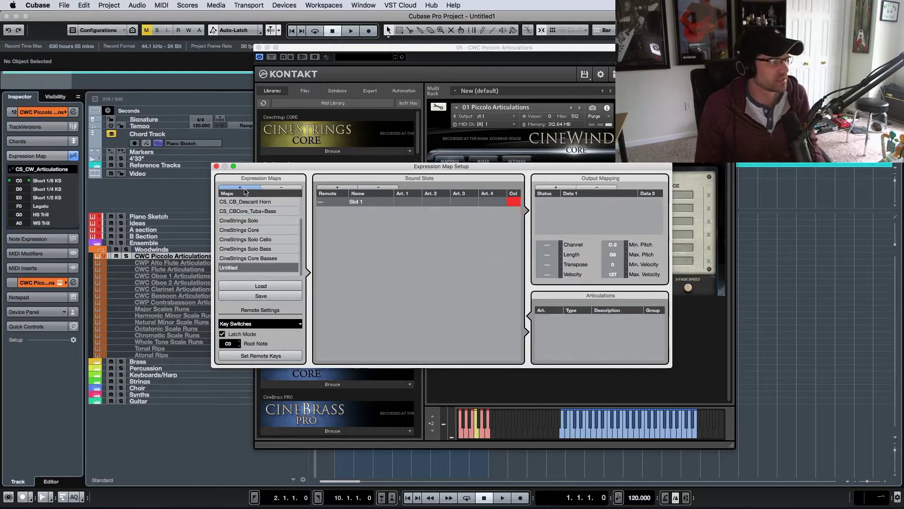
Step: Rename the new Untitled expression map to 'test'
double_click(259, 267)
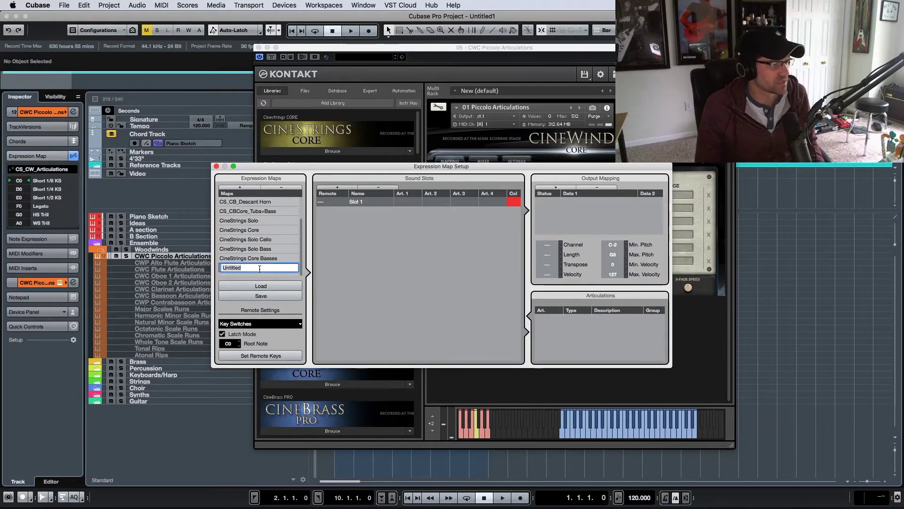
text(test)
key(Return)
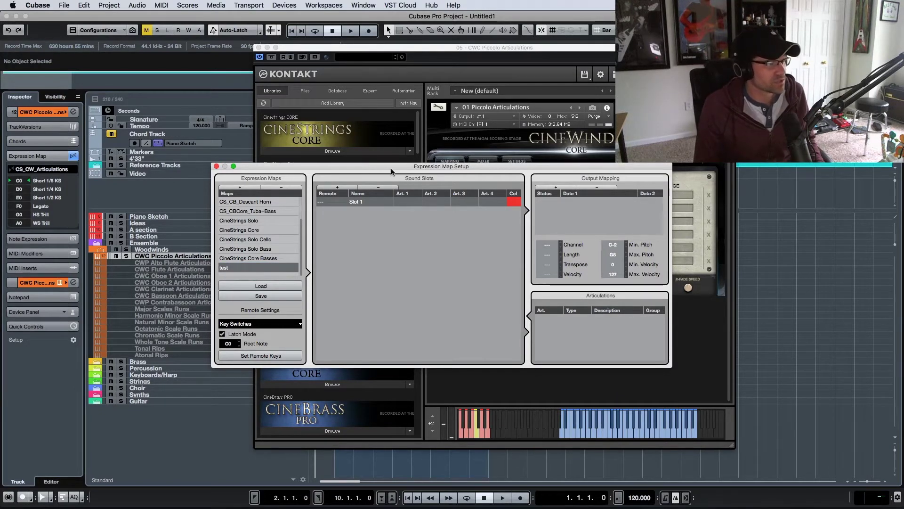
Step: Add sound slots until the map holds six, arranging the setup and Kontakt windows side by side
drag(391, 168, 353, 174)
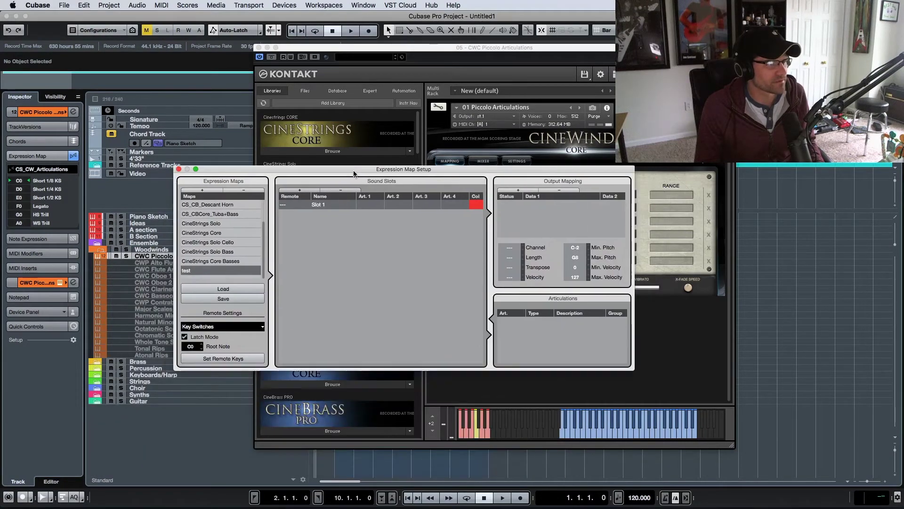
click(301, 191)
click(301, 191)
click(300, 191)
click(300, 191)
click(300, 190)
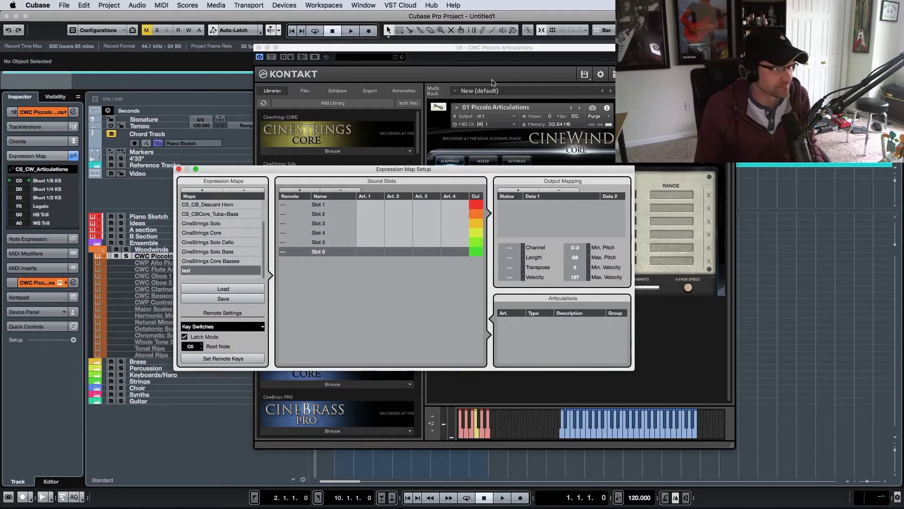
drag(497, 49, 602, 49)
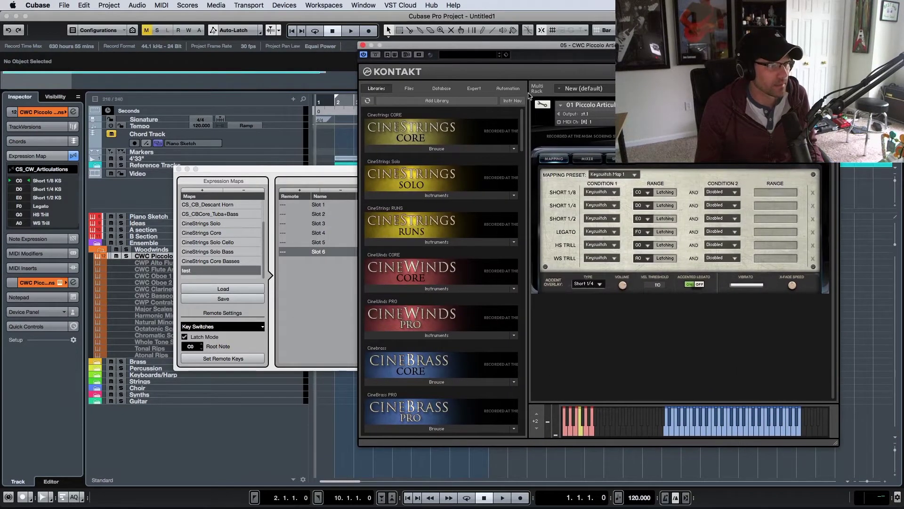
Step: Rename the first sound slot to 'Shotr 1/8' with the setup window beside Kontakt
click(318, 168)
drag(317, 168, 258, 159)
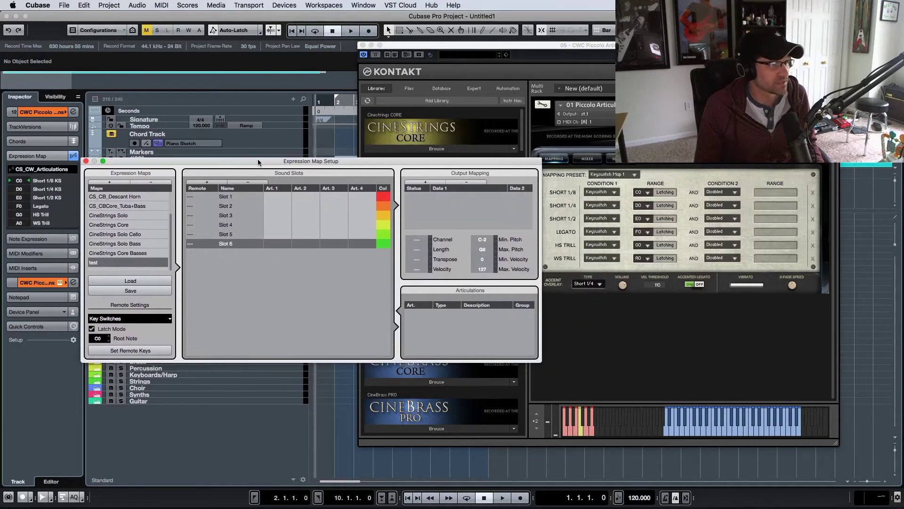
double_click(233, 198)
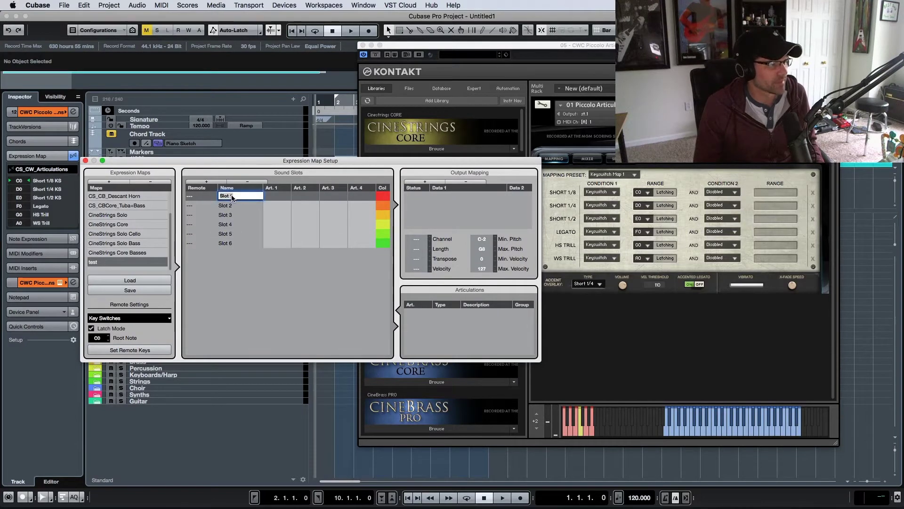
text(Shor)
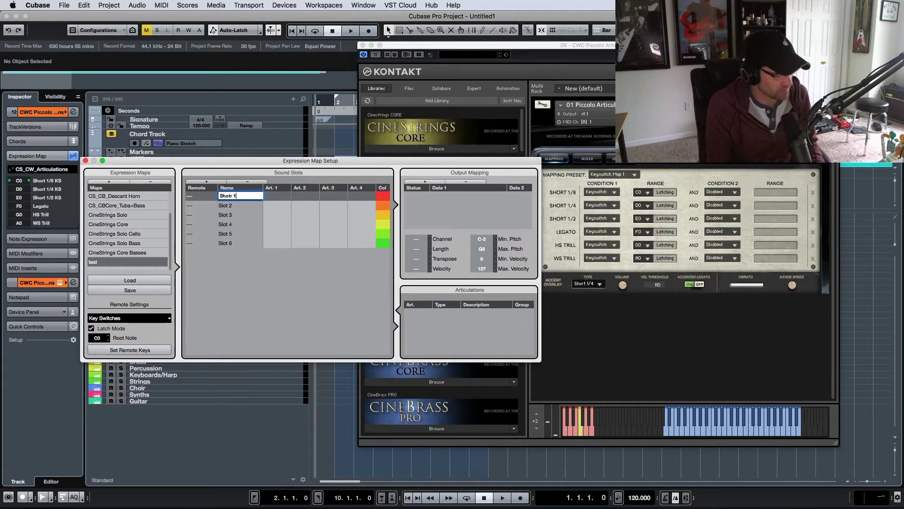
text(r 1/8)
key(Return)
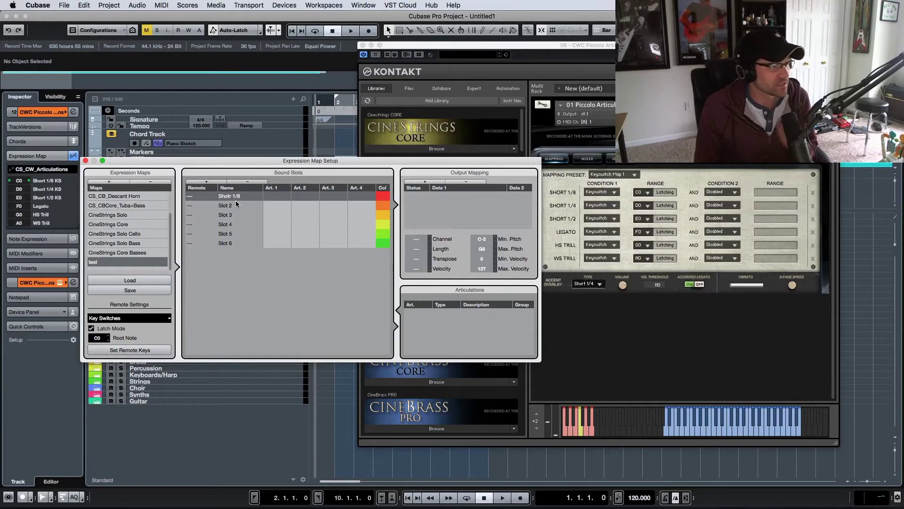
Step: Assign remote key C0 to the first sound slot
double_click(194, 198)
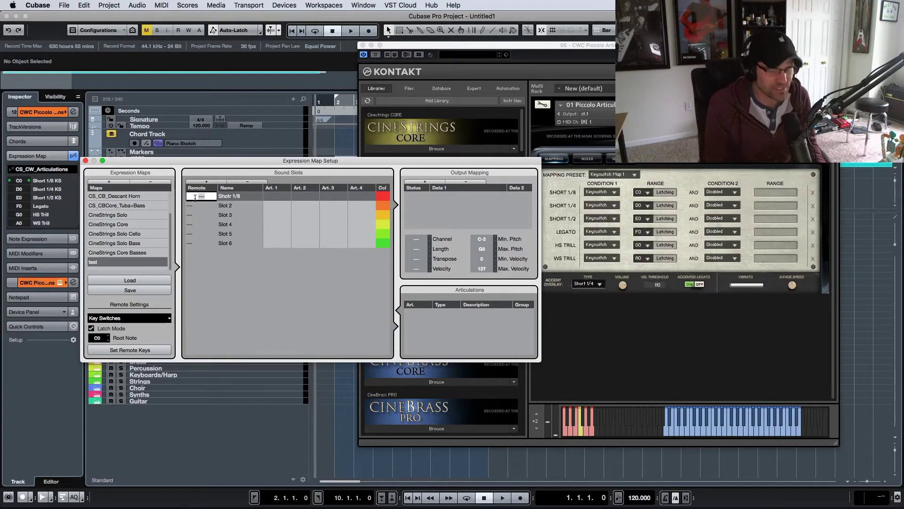
text(c)
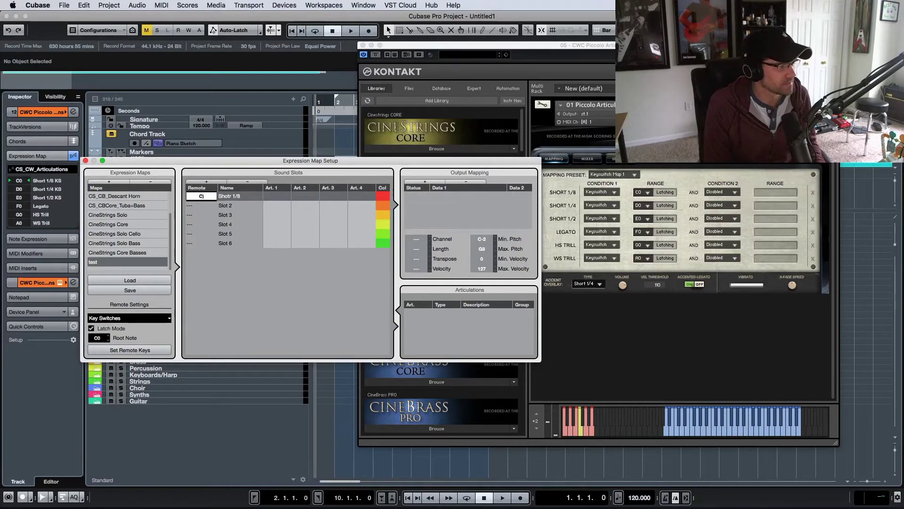
text(0)
key(Return)
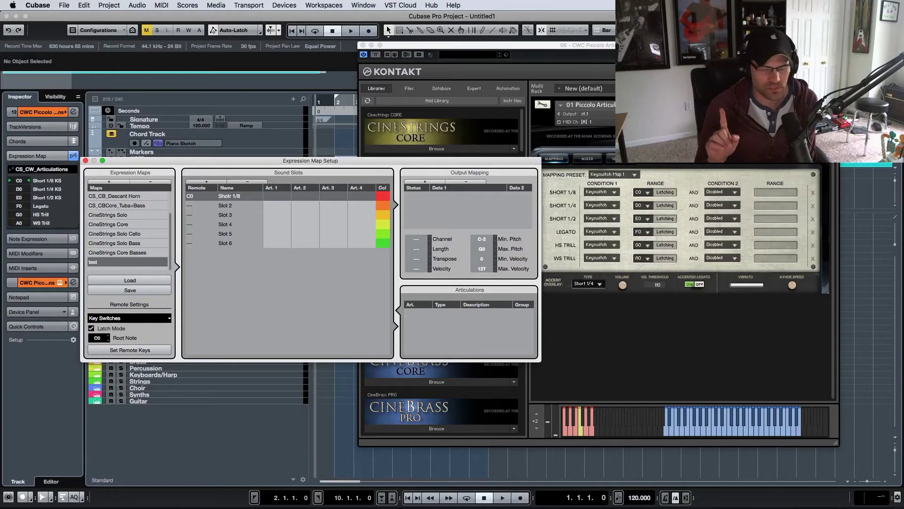
Step: Add a Note-On output to Shotr 1/8 sending C0 at velocity 120
click(426, 182)
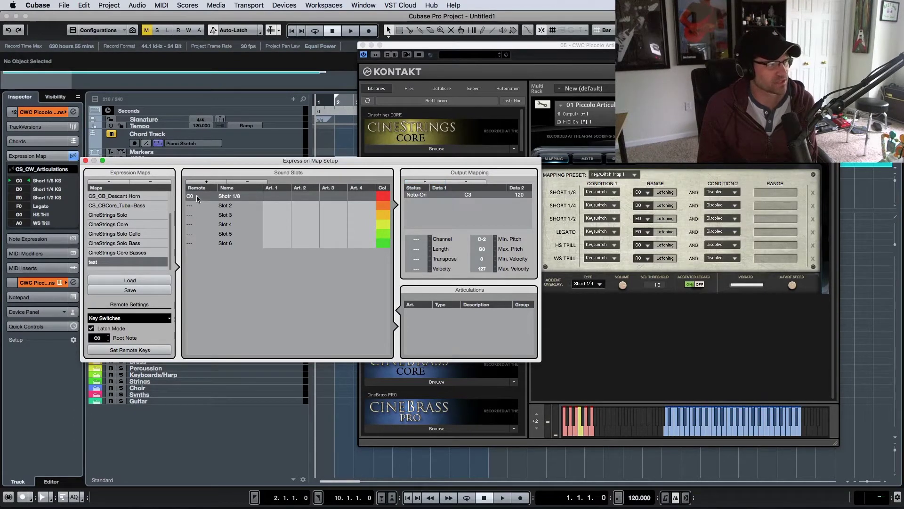
double_click(466, 195)
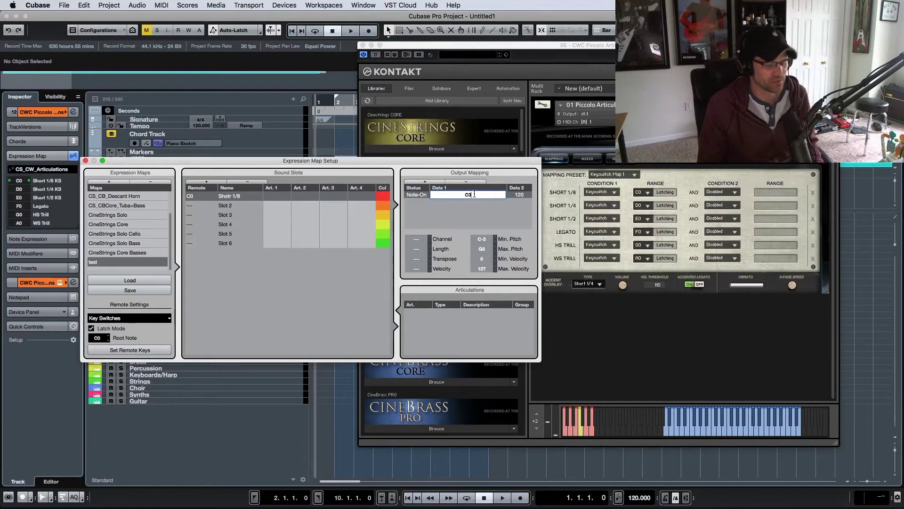
text(C0)
key(Return)
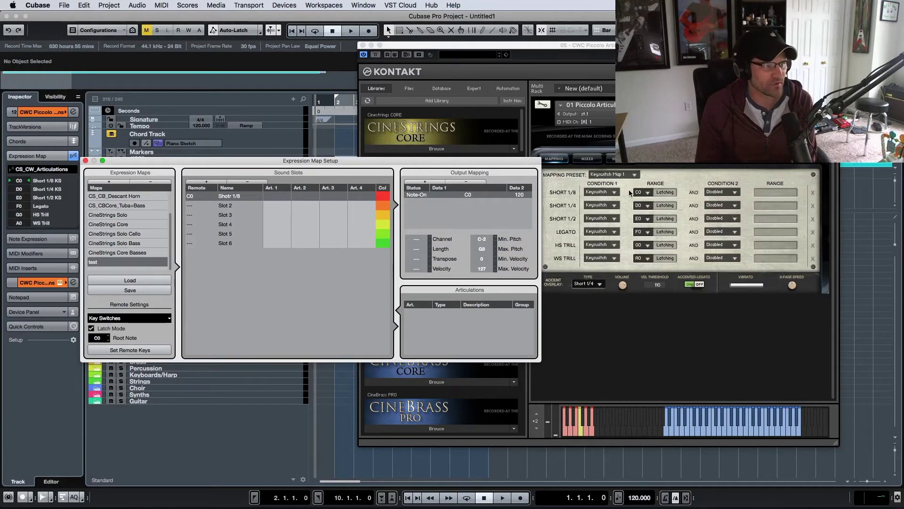
Step: Rename Slot 2 to 'Short 1/4' and give it remote key D0
double_click(244, 205)
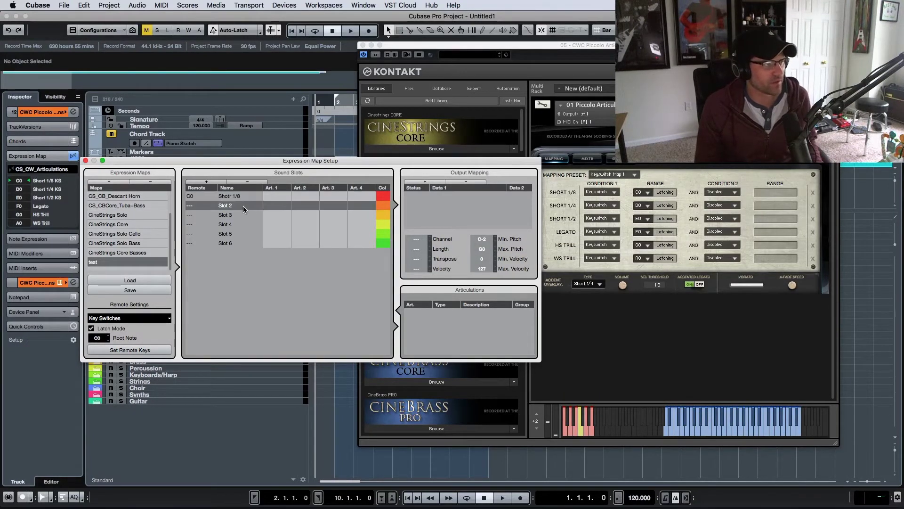
text(Sh)
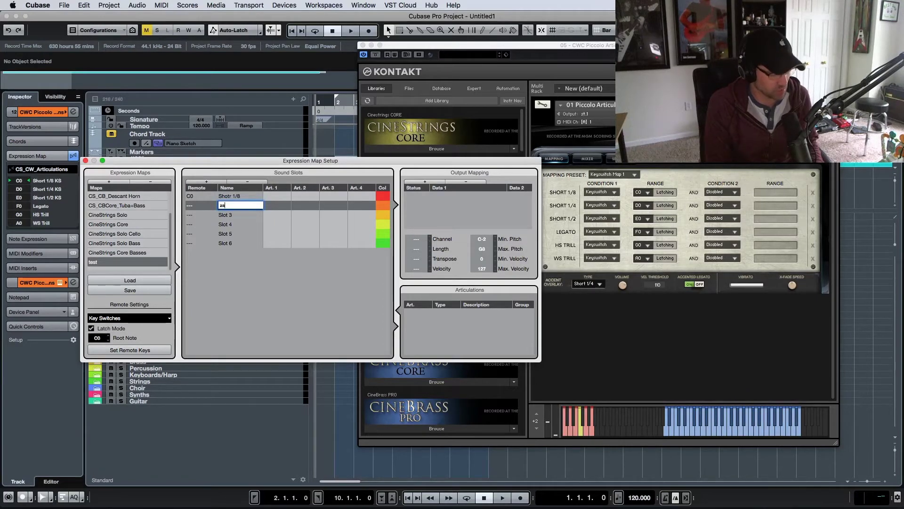
text(Shotr)
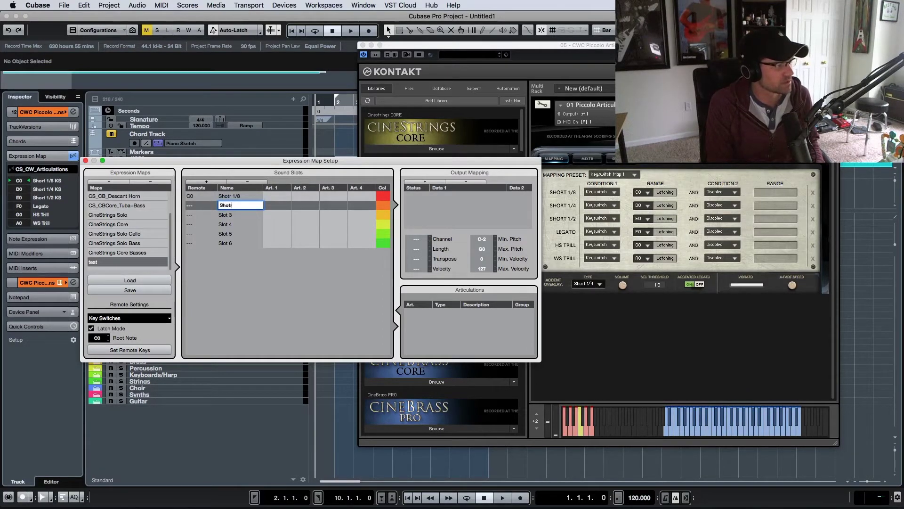
key(BackSpace)
key(BackSpace)
text(rt 1/4)
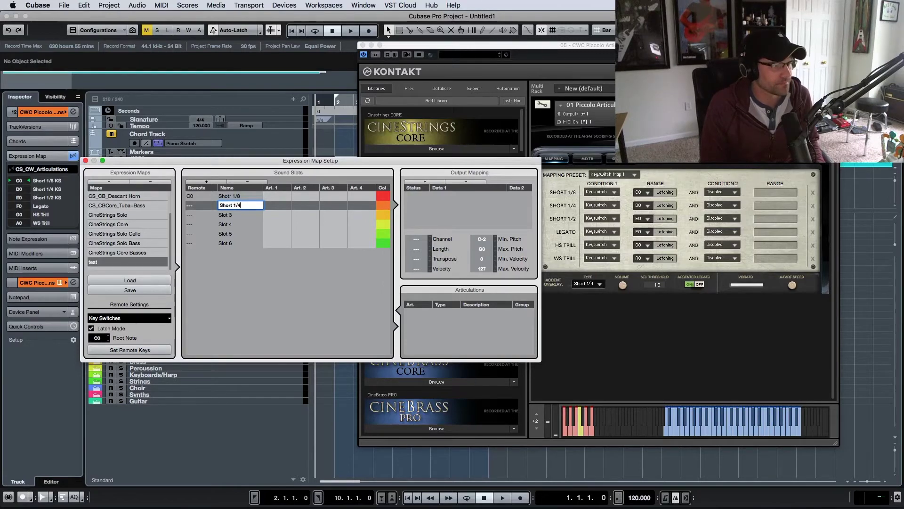
key(Return)
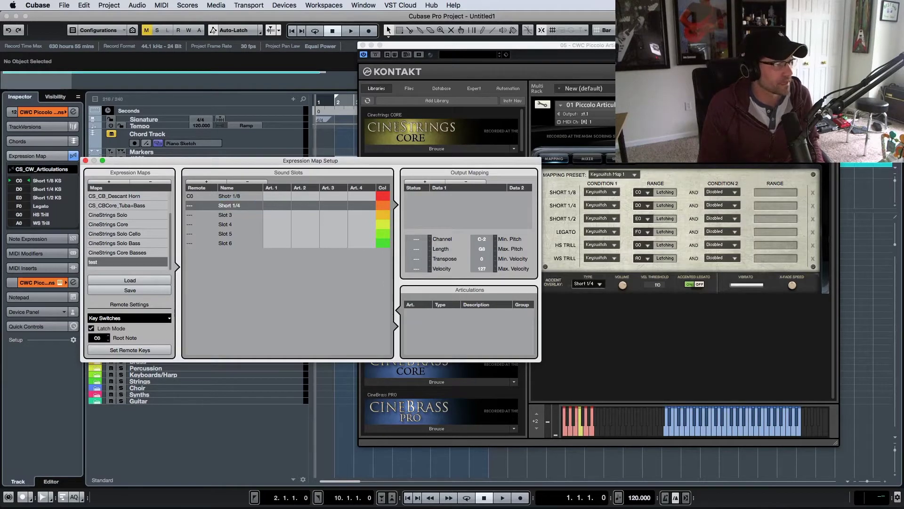
double_click(194, 205)
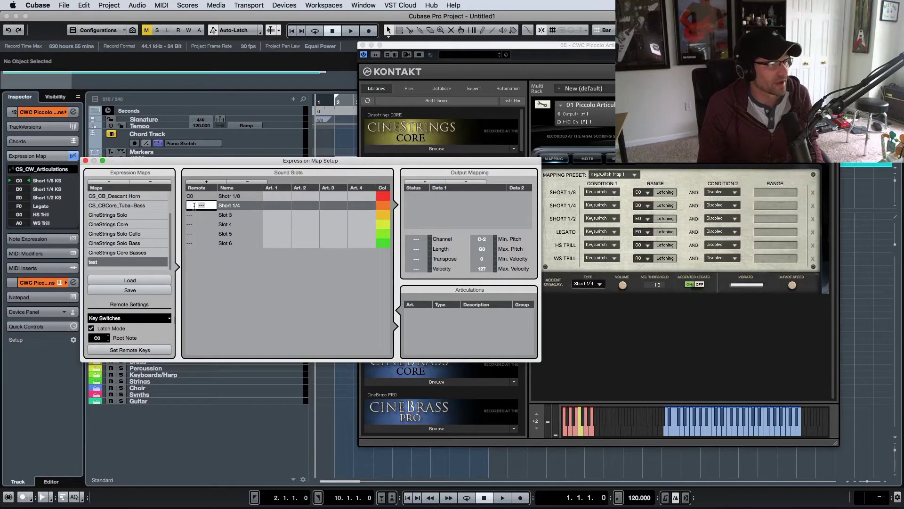
text(D0)
key(Return)
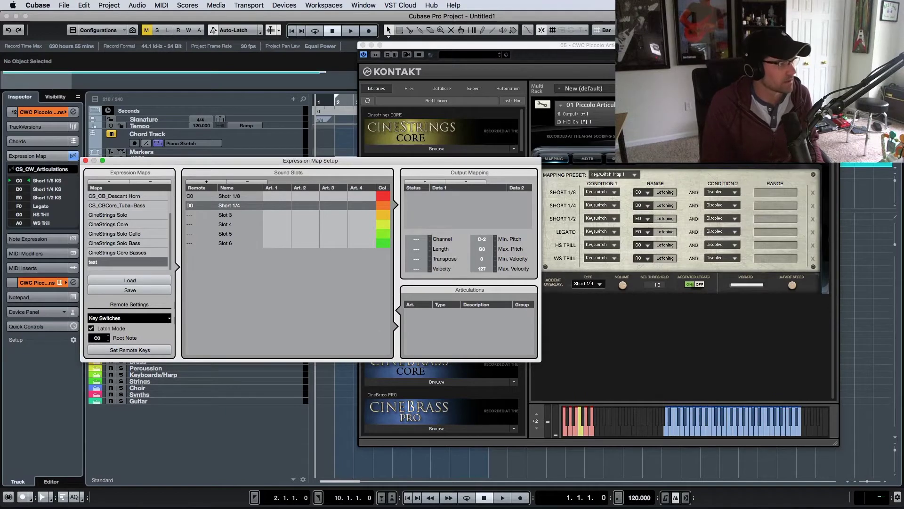
Step: Add a Note-On output to Short 1/4 sending D0 at velocity 120
click(414, 182)
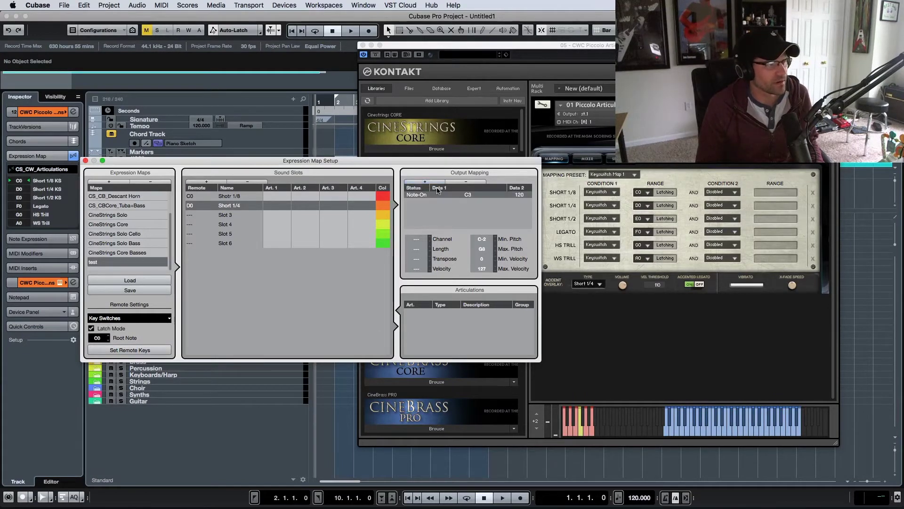
double_click(466, 194)
text(D0)
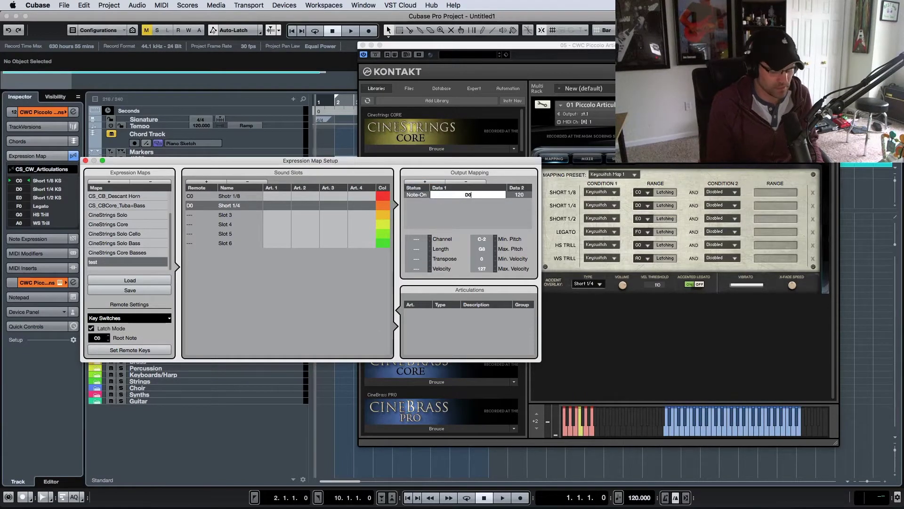
key(Return)
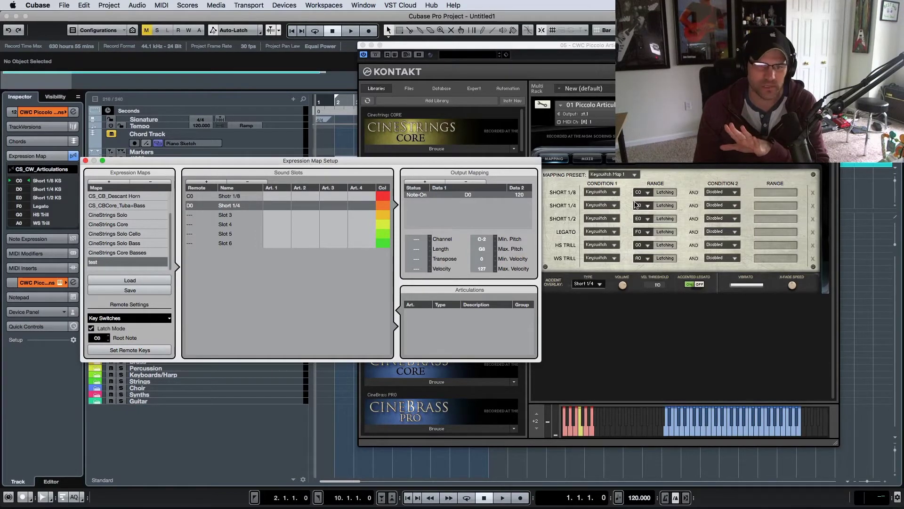
click(86, 160)
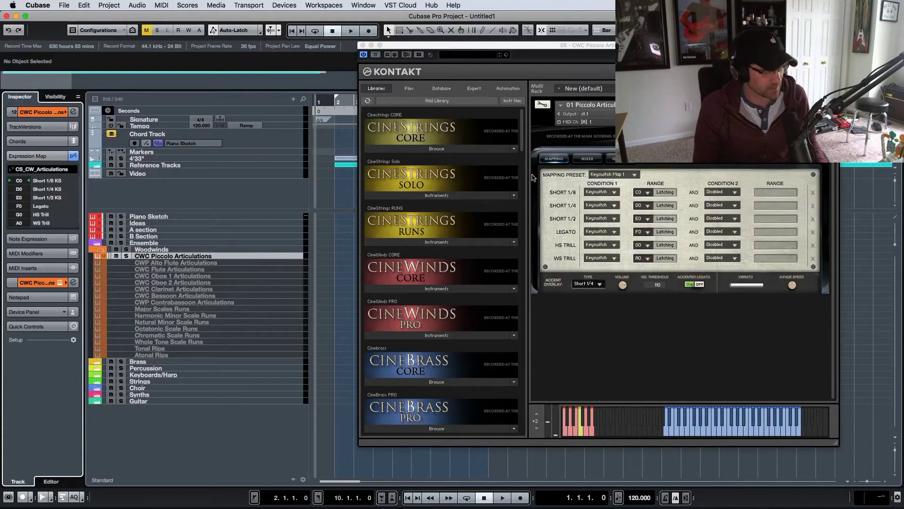
Step: Close Kontakt, draw an empty MIDI part over bars 2–10 on the piccolo track and open the Key Editor
click(510, 47)
key(super+w)
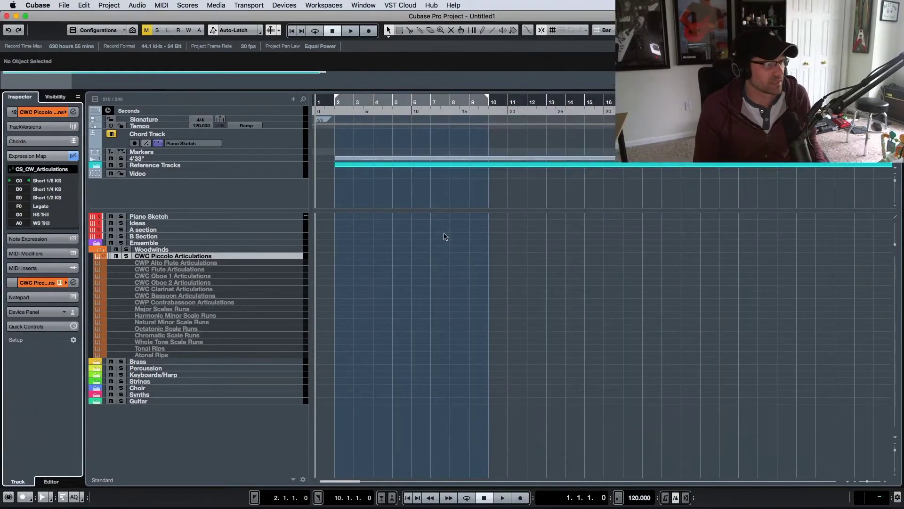
key(8)
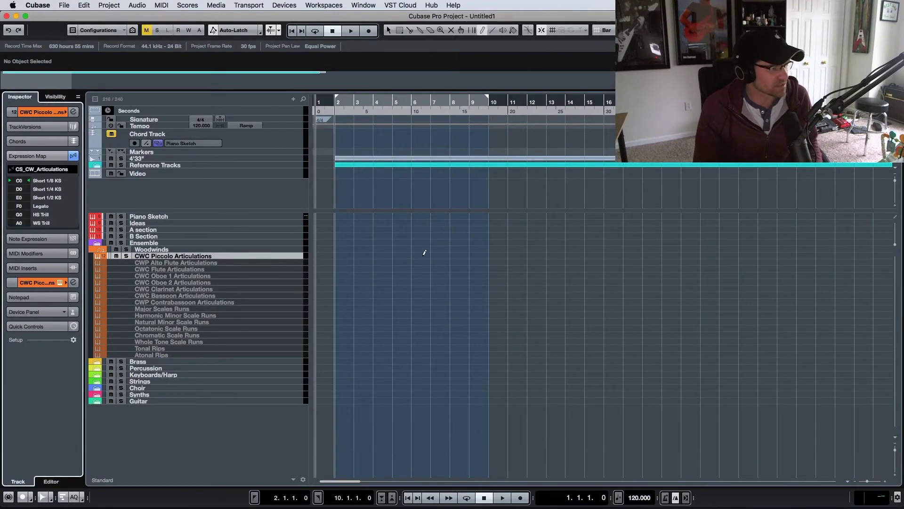
double_click(471, 253)
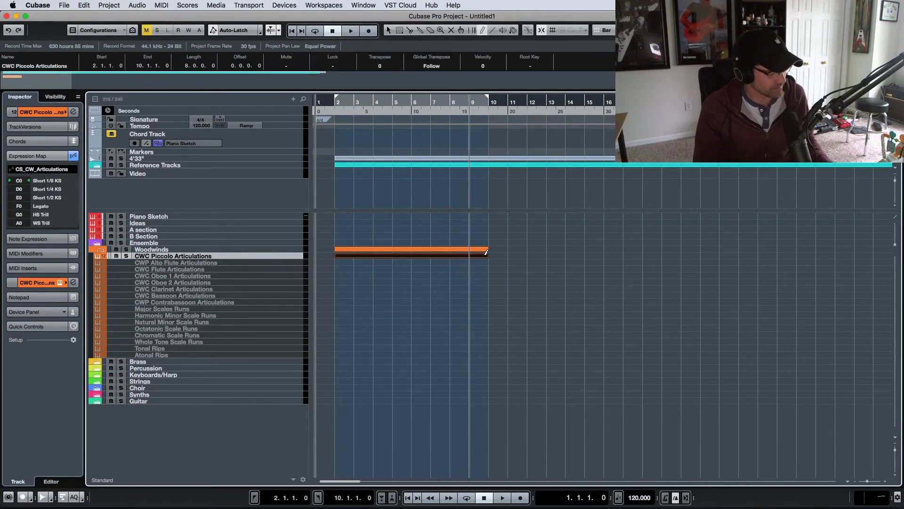
key(alt+F3)
key(alt+F3)
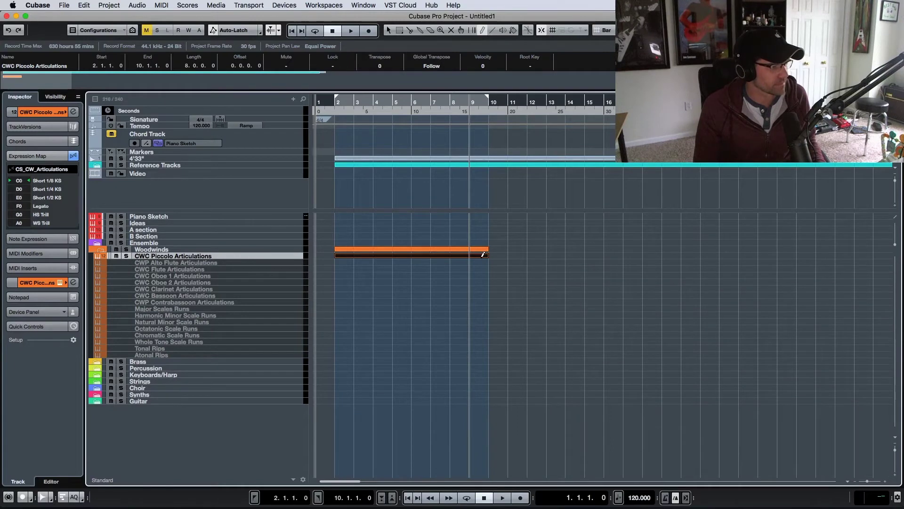
key(ctrl+e)
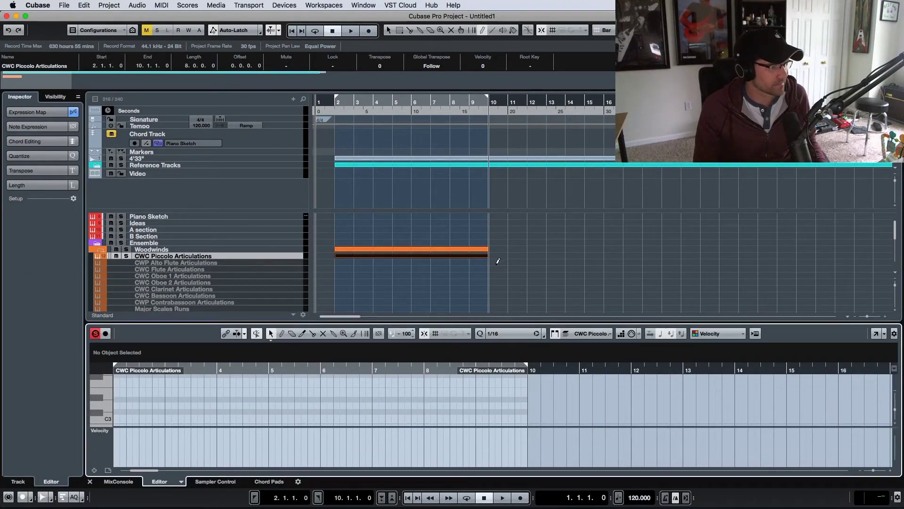
click(498, 261)
Step: Enlarge the Key Editor's lower zone and swap Velocity for a taller Articulations/Dynamics lane
drag(475, 321, 475, 217)
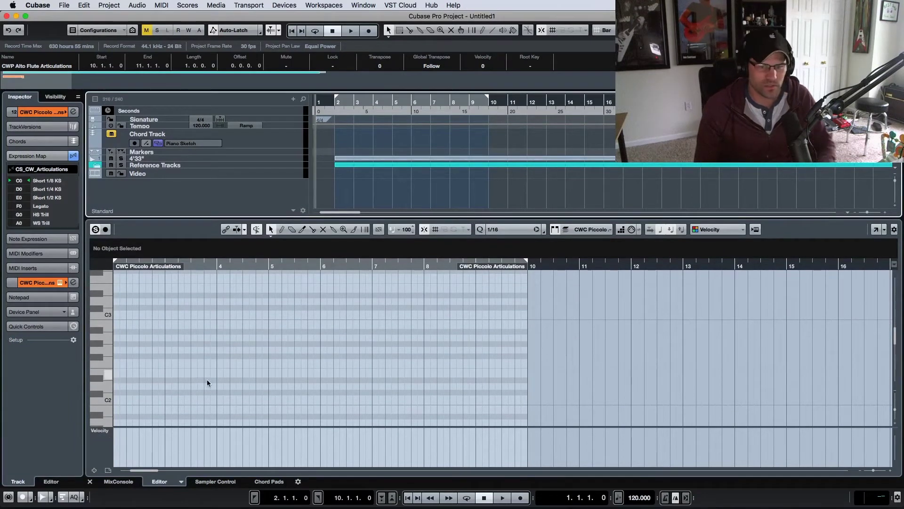
click(113, 431)
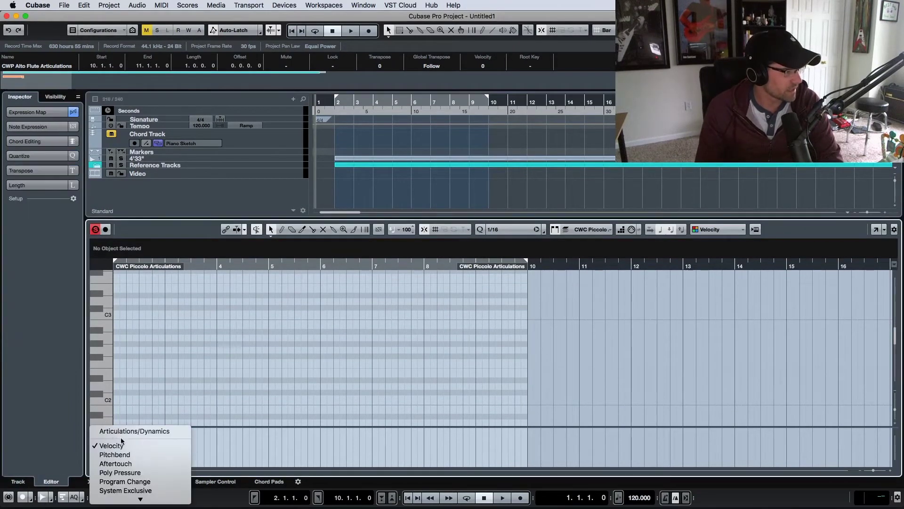
scroll(136, 474, down, 5)
scroll(137, 473, down, 3)
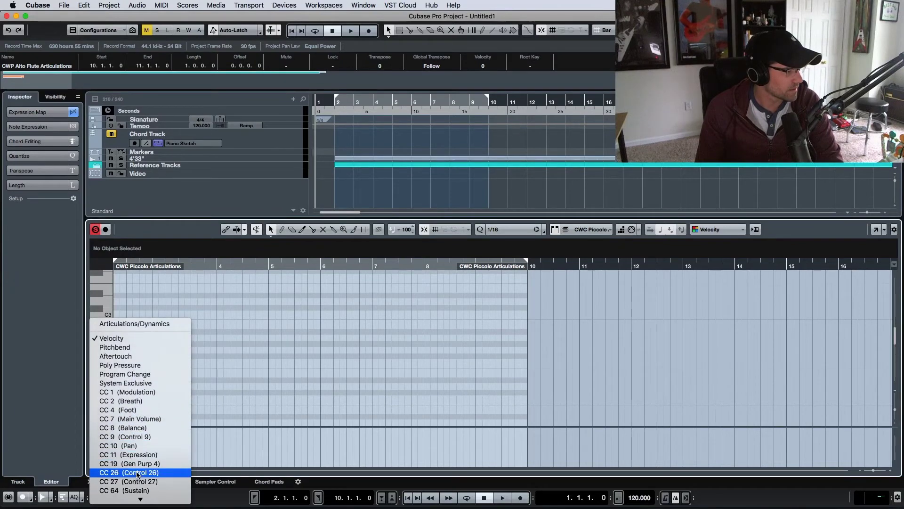
scroll(137, 472, down, 3)
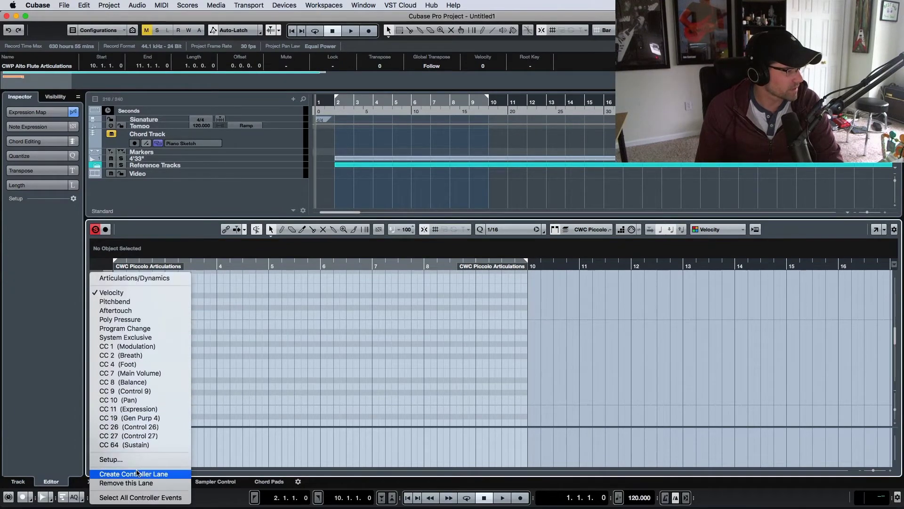
click(134, 279)
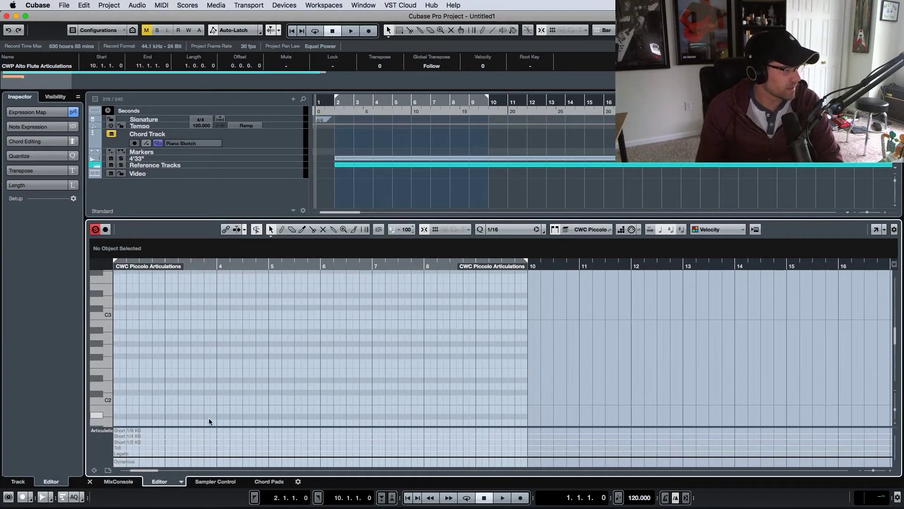
drag(219, 427, 225, 361)
Step: Draw a one-beat C#3 note at bar 2 of the piccolo part
scroll(247, 315, left, 3)
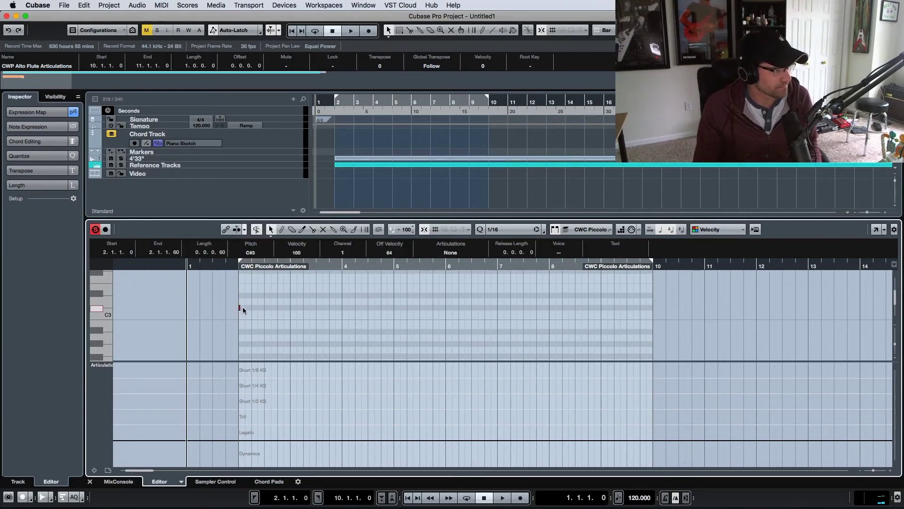
drag(240, 307, 251, 309)
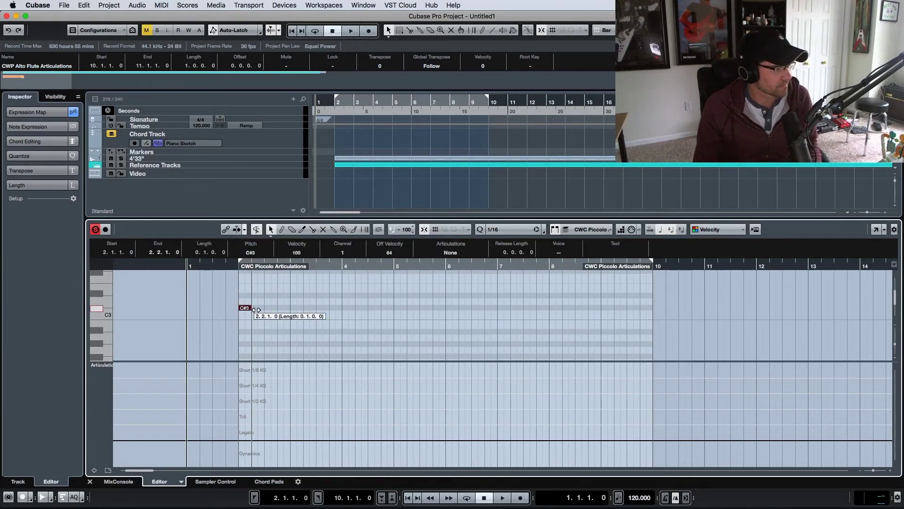
click(290, 311)
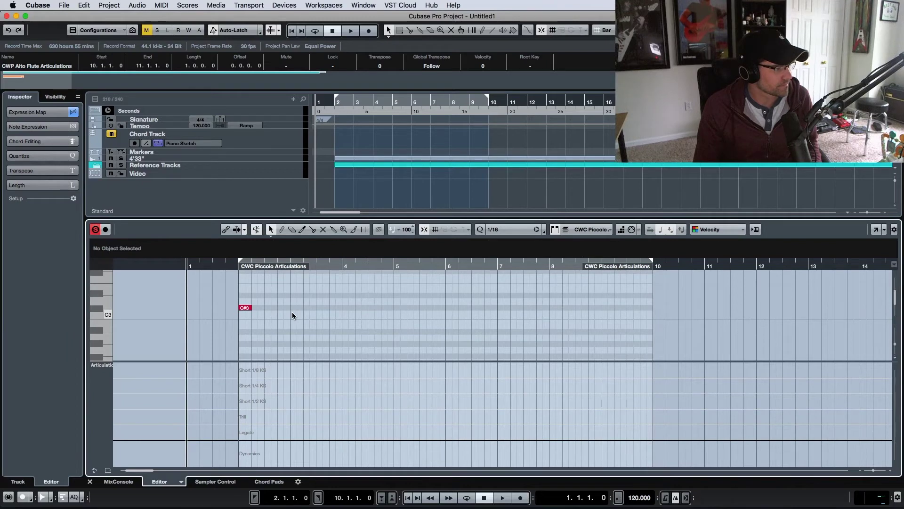
Step: Add a short C3 note at bar 3, shifted one sixteenth later
click(291, 313)
drag(291, 311, 293, 312)
click(299, 312)
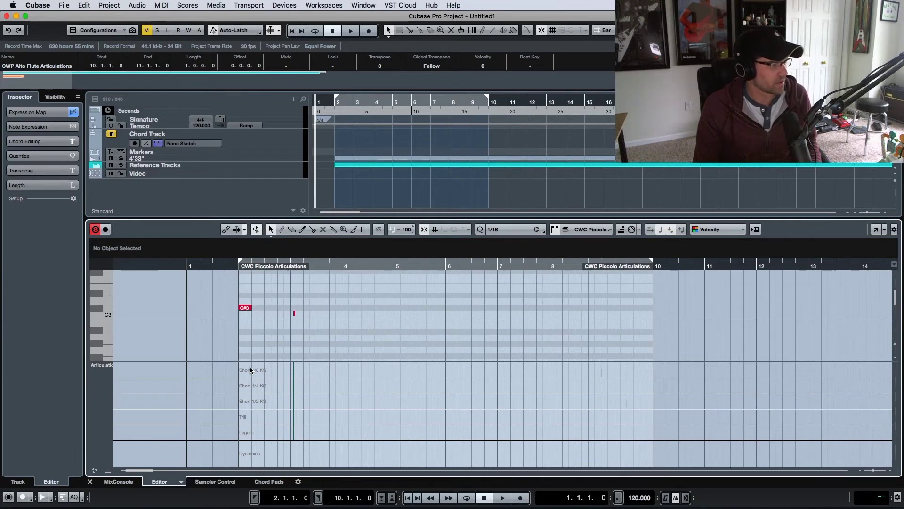
Step: Set the Articulations lane to Short 1/8 KS at bar 2 and Short 1/4 KS at bar 3, add a short G#2 note at bar 2, and close the Key Editor
key(8)
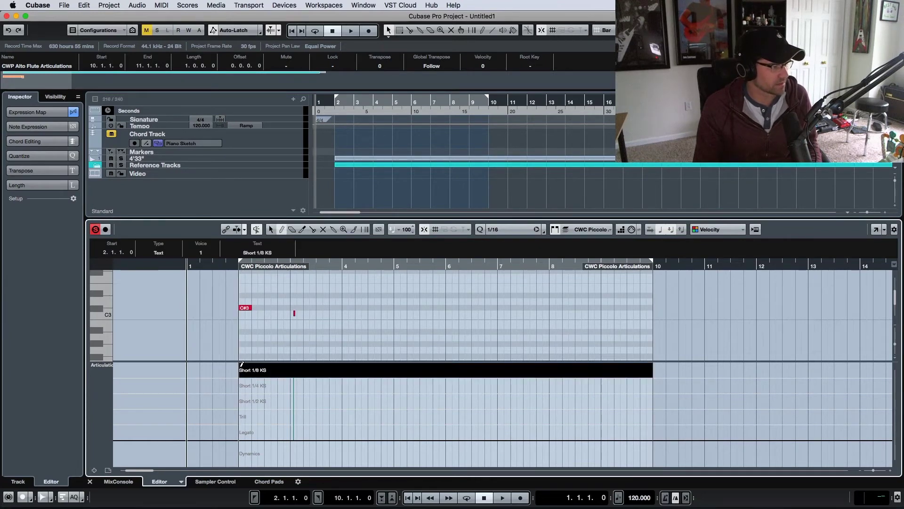
click(245, 369)
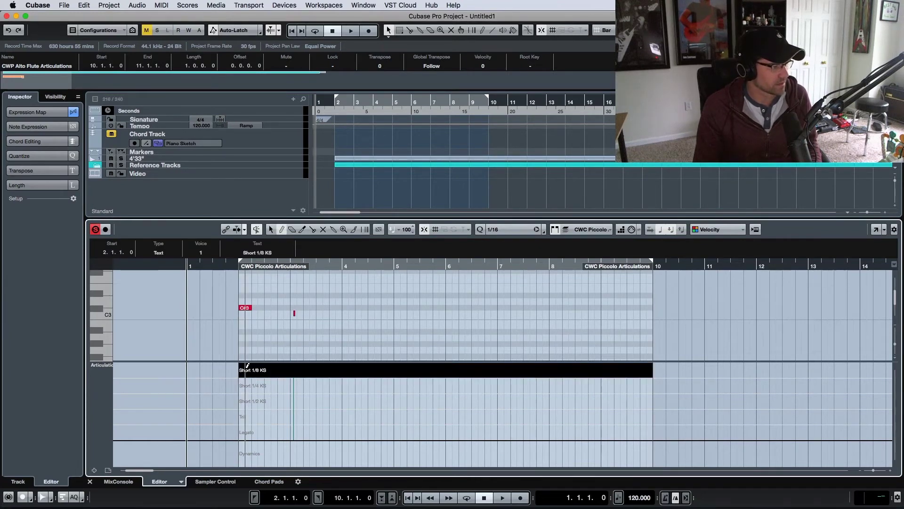
click(298, 384)
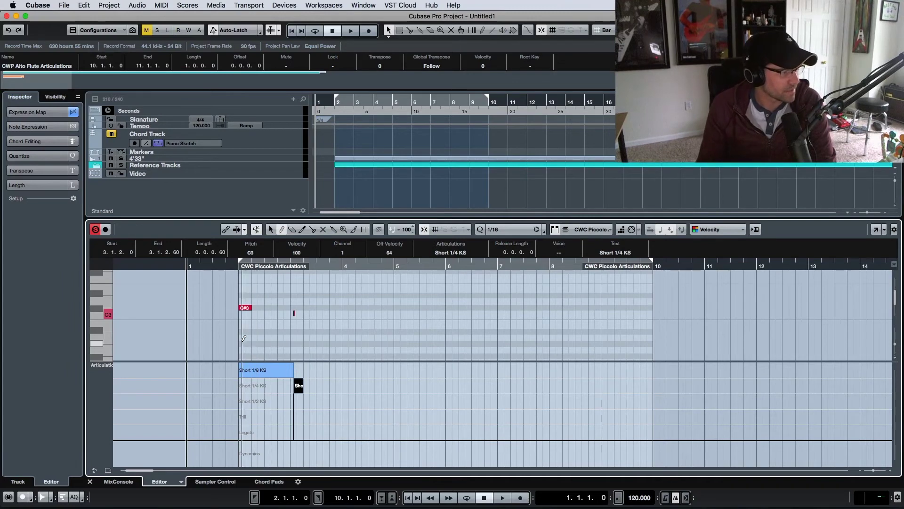
click(240, 343)
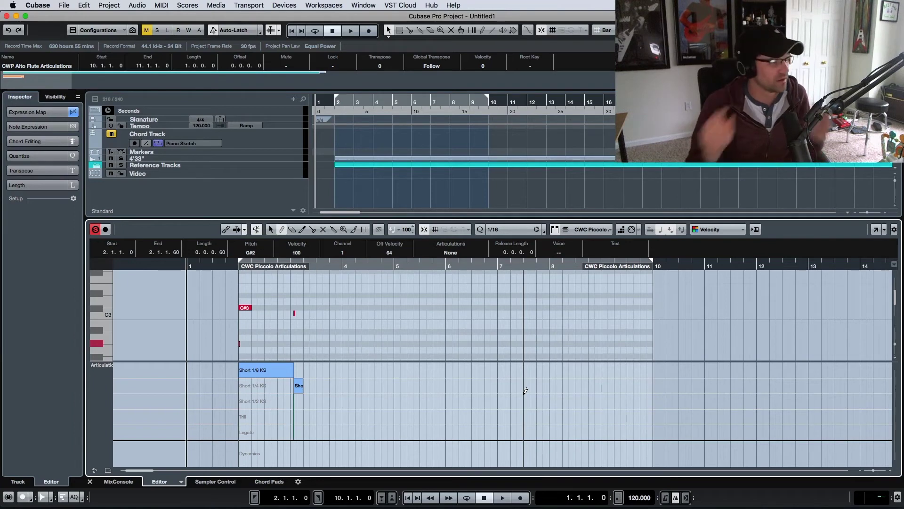
key(super+e)
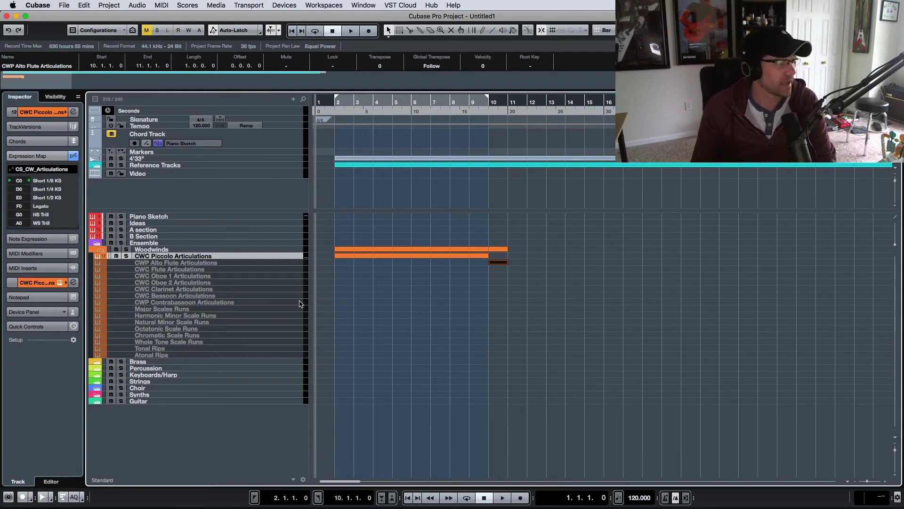
click(394, 256)
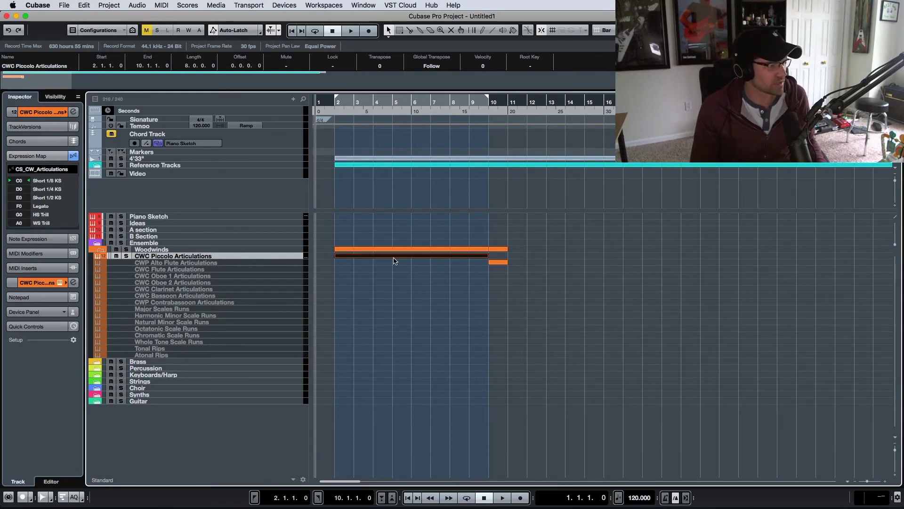
double_click(394, 257)
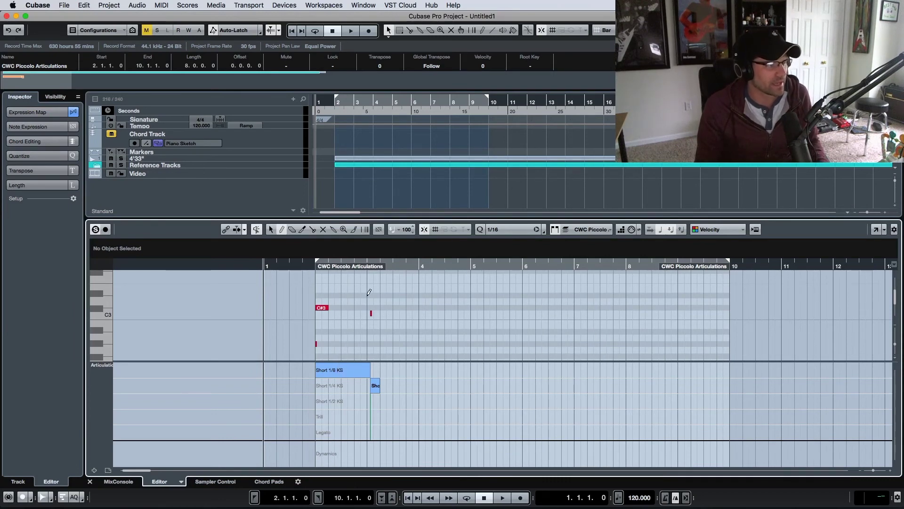
key(space)
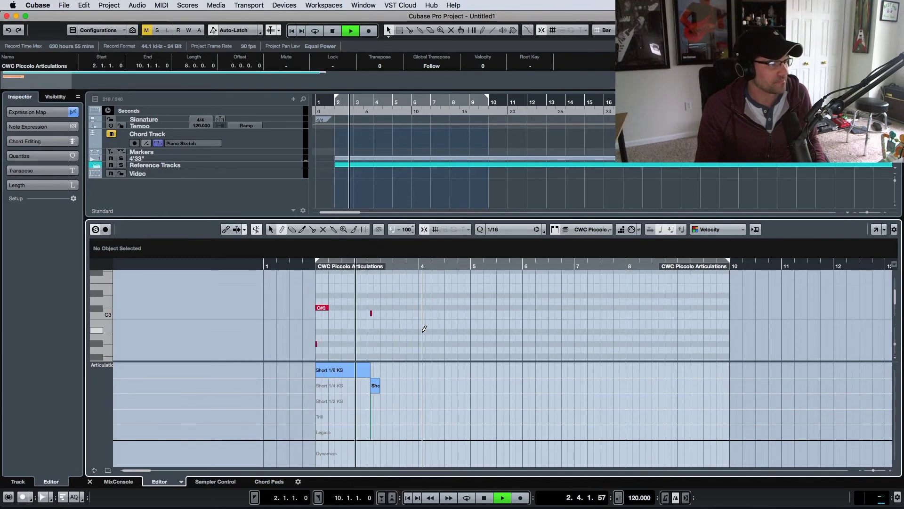
key(space)
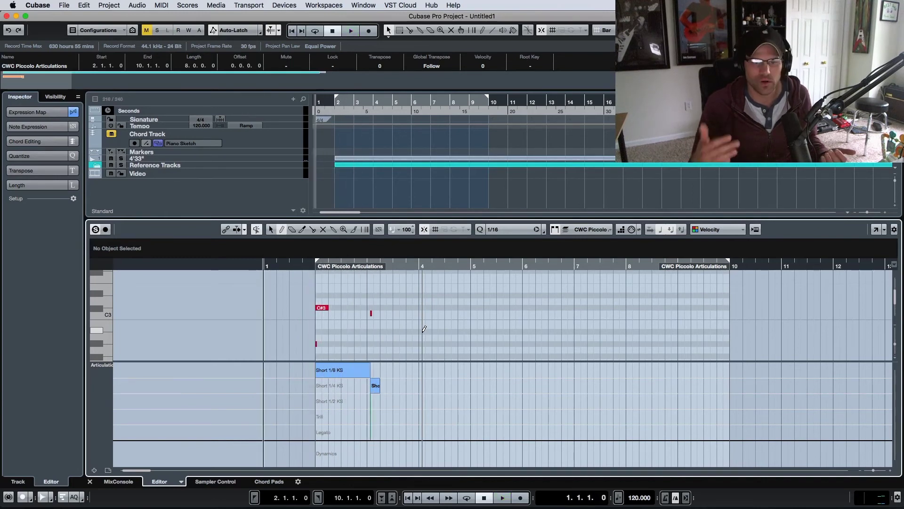
key(super+e)
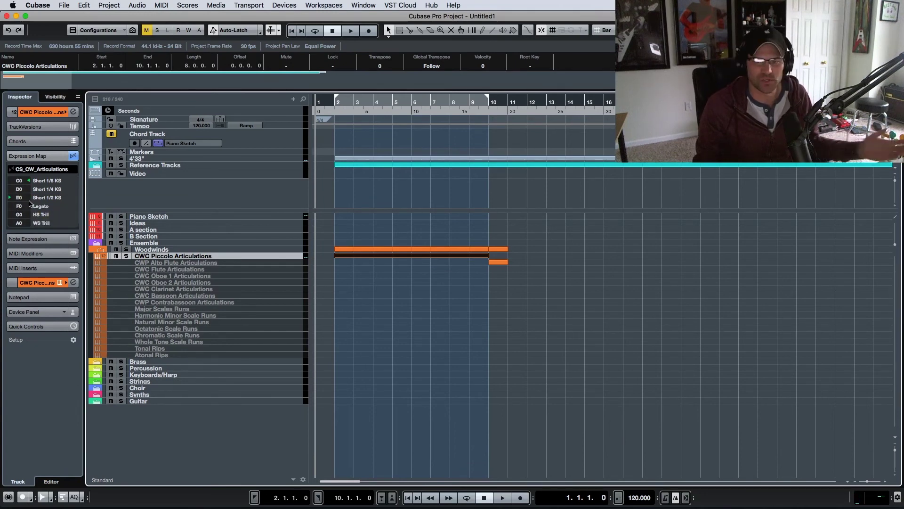
double_click(354, 258)
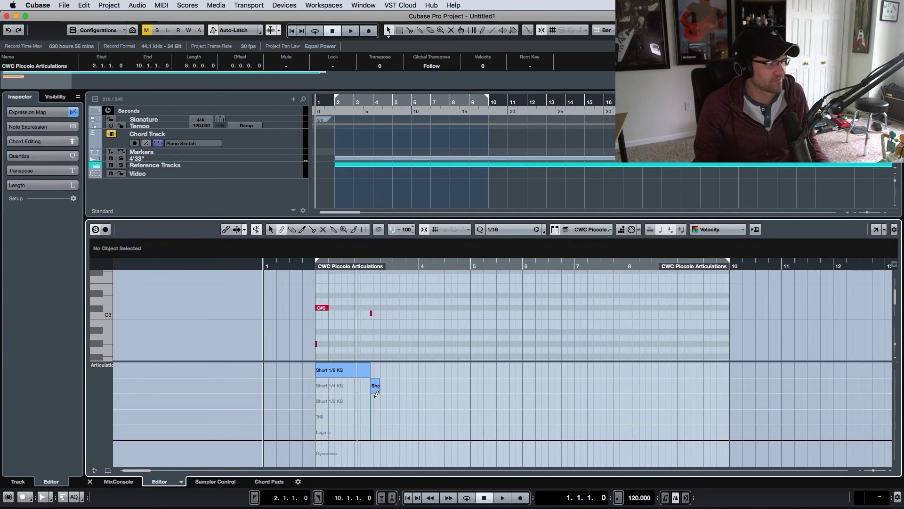
key(Return)
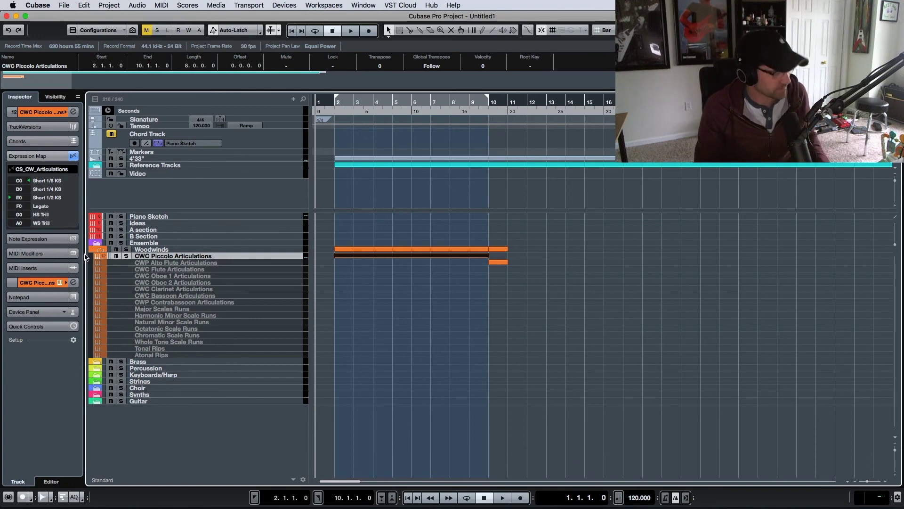
Step: Expand the Inspector's Note Expression section to list CC 1 (Modulation) through CC 11 (Expression)
click(47, 240)
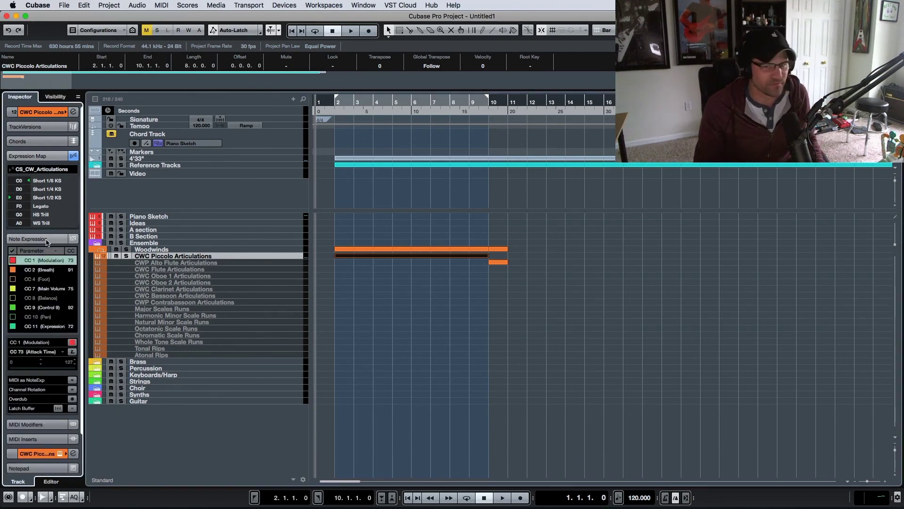